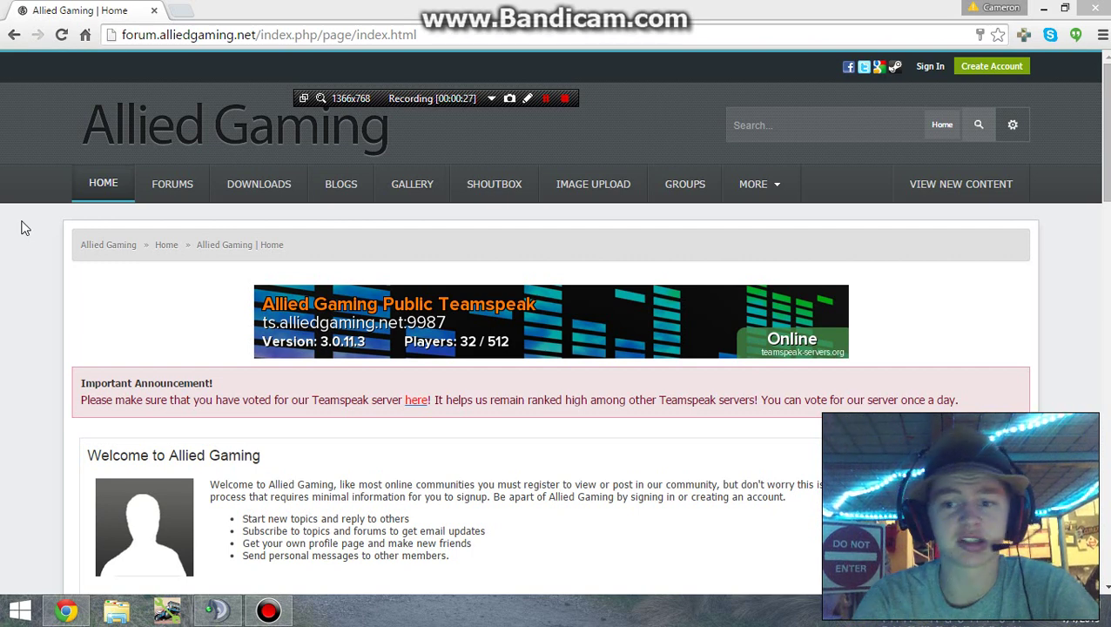
Step: Start a new account with Create Account in the home page header
left_click(994, 69)
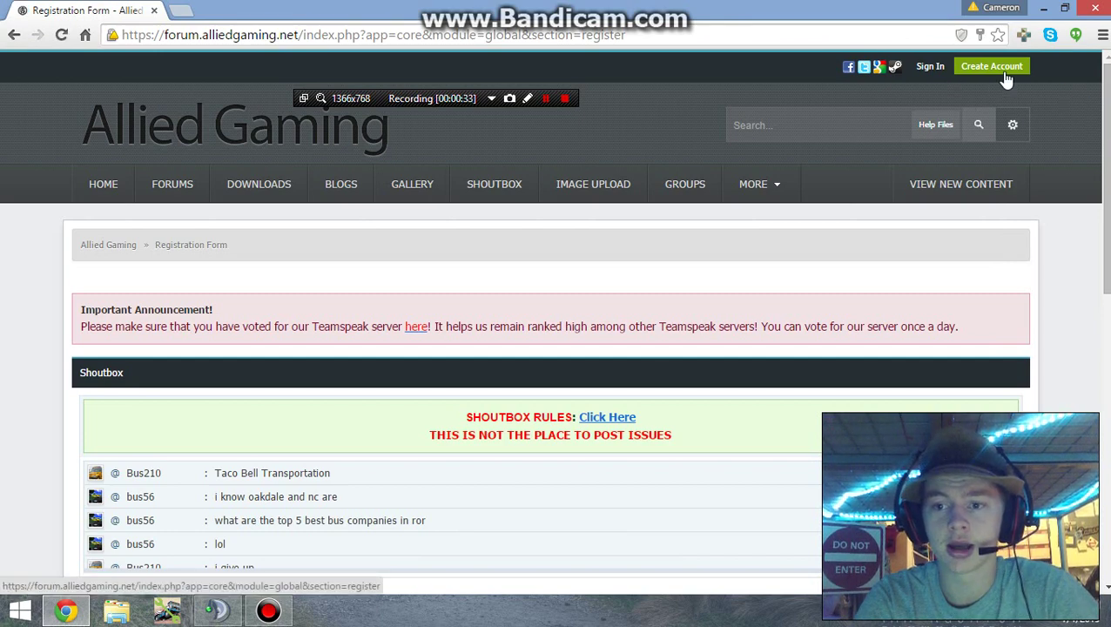
Step: Read through the Forum Terms & Rules and tick the 'I have read, understood and agree' checkbox
left_click_drag(1104, 174, 1105, 261)
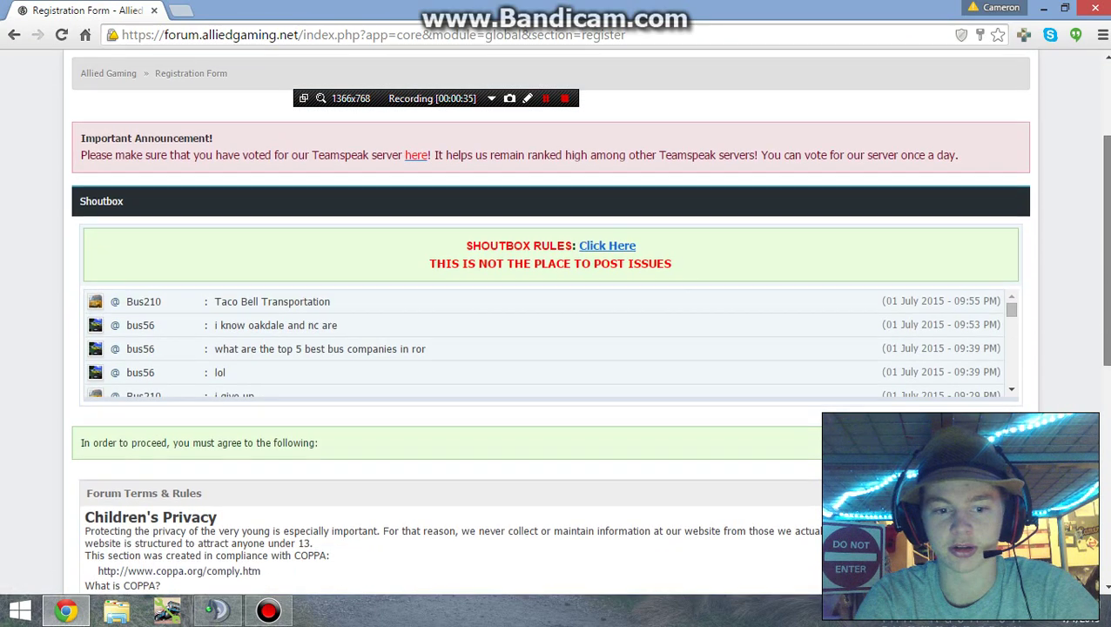
scroll(558, 323, "down", 4)
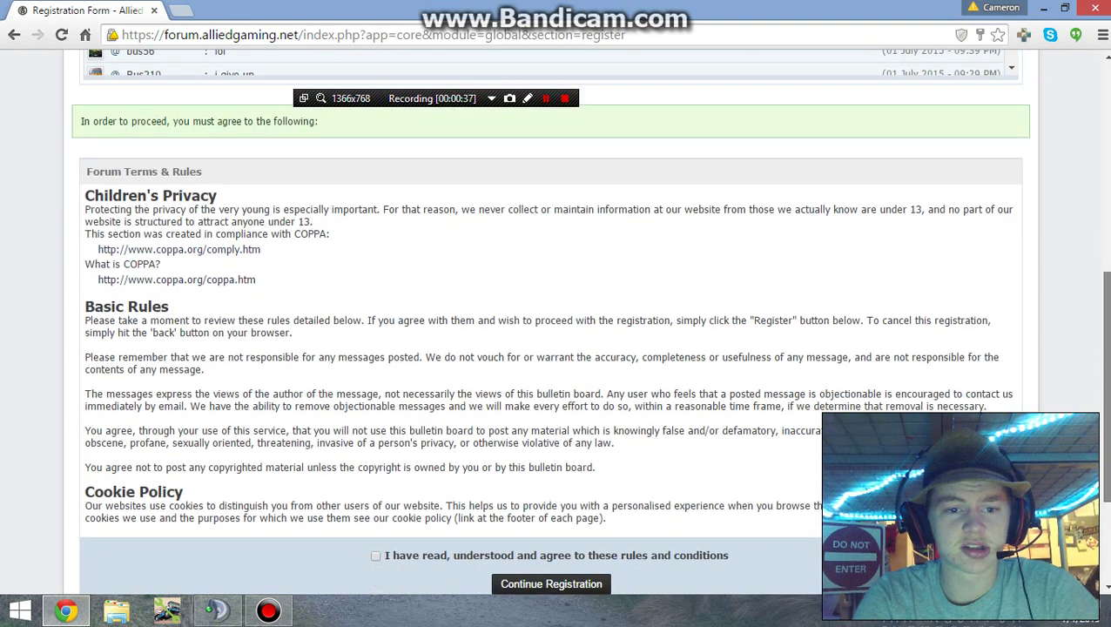
scroll(557, 331, "down", 1)
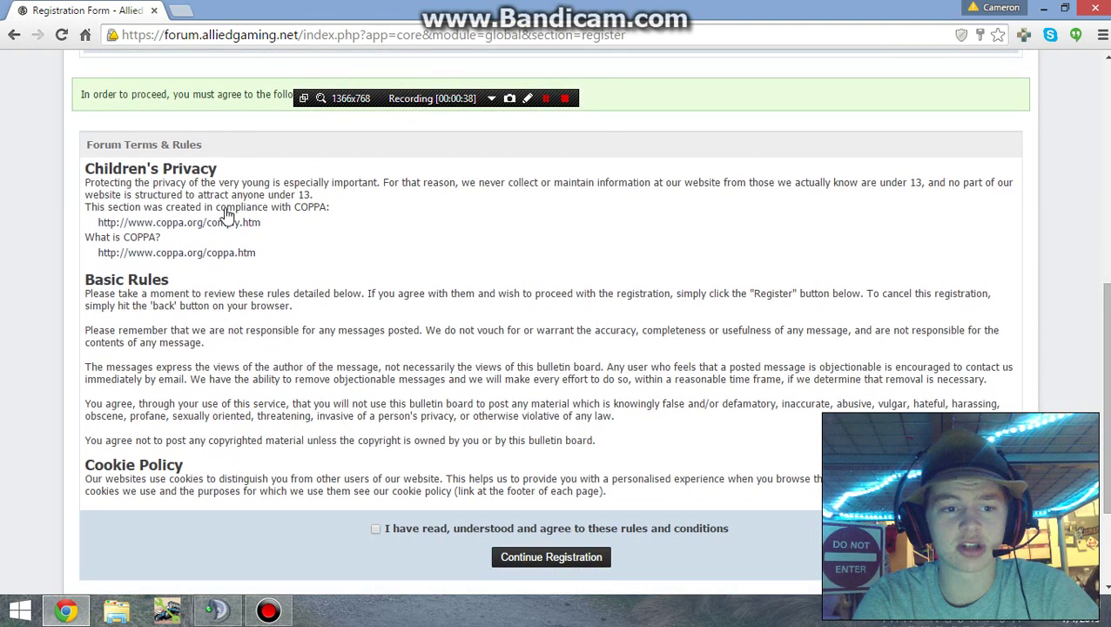
left_click_drag(75, 168, 330, 207)
left_click(327, 204)
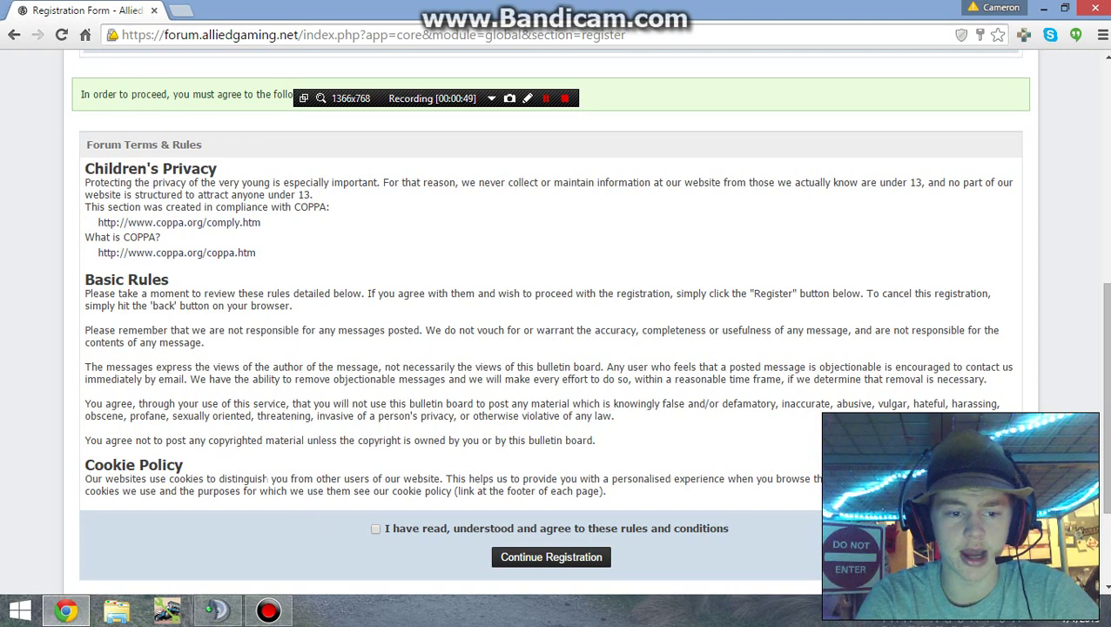
scroll(324, 519, "down", 1)
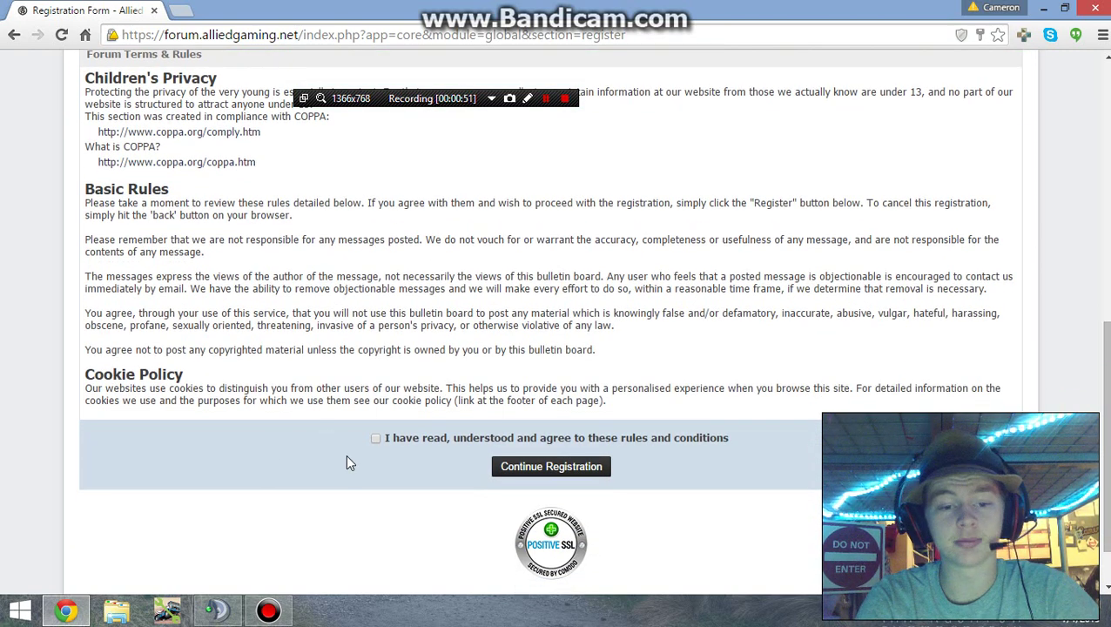
left_click(375, 439)
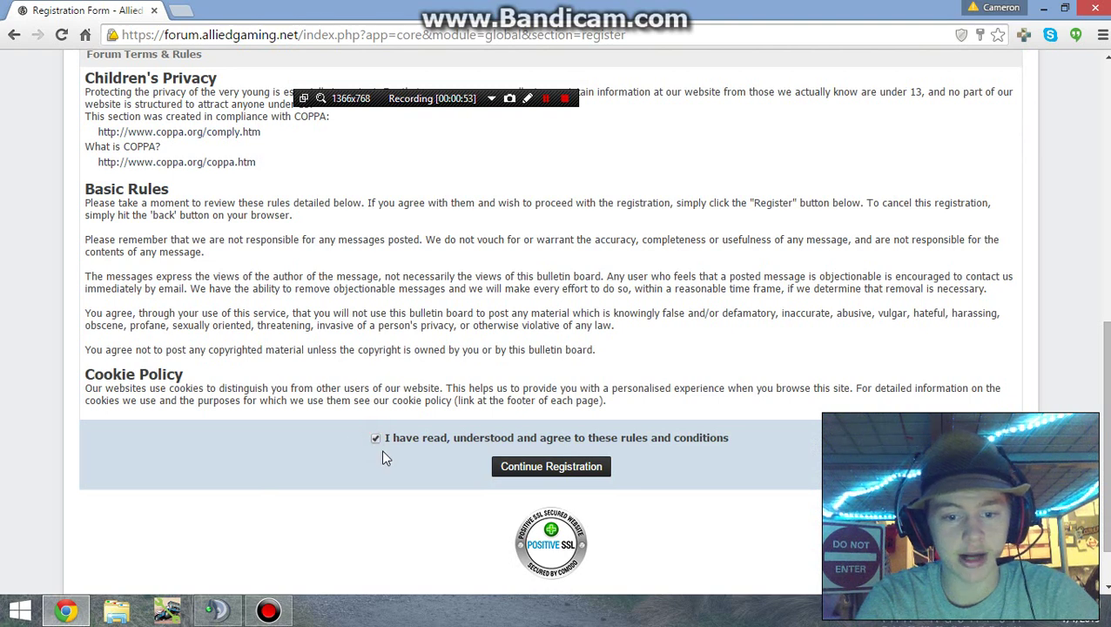
Step: Continue to the account form and enter username 'testvideo' and an e-mail address
left_click(517, 468)
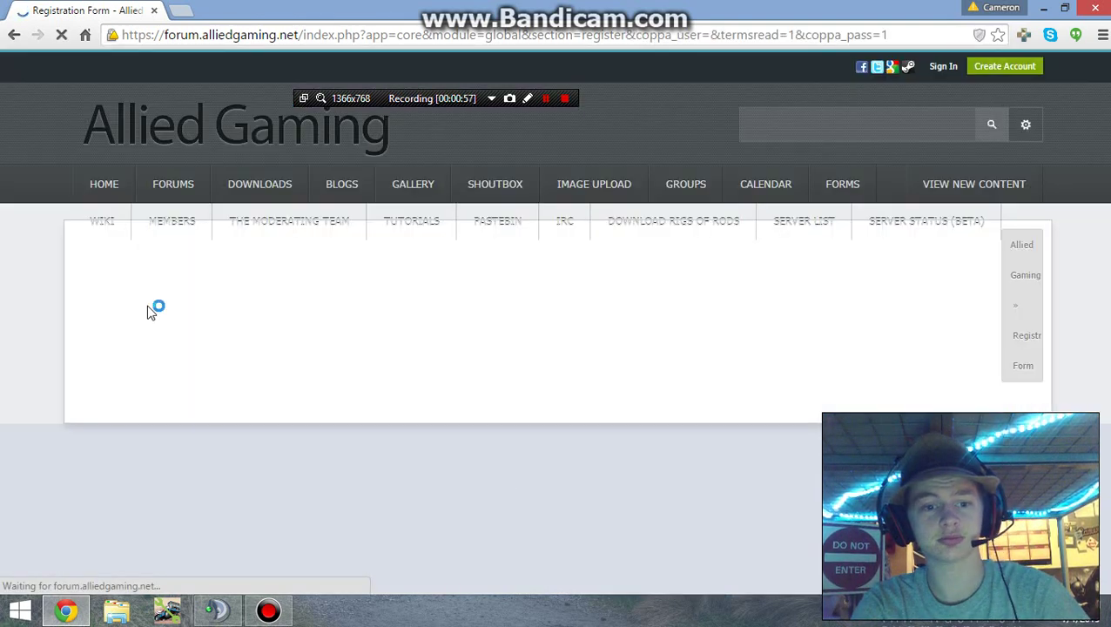
scroll(74, 316, "down", 7)
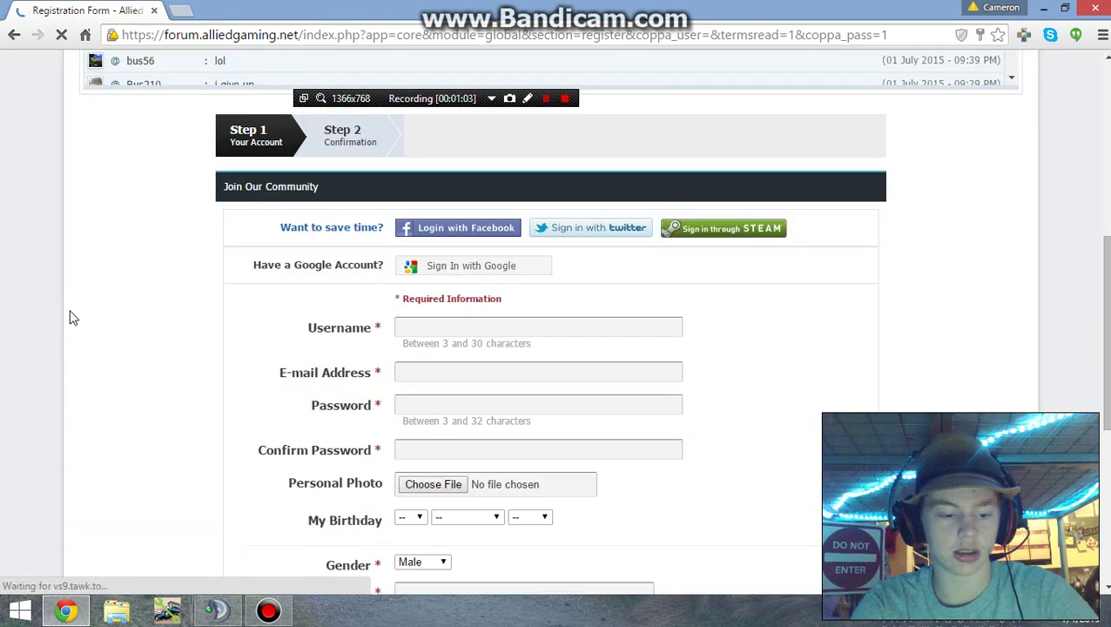
scroll(74, 318, "down", 2)
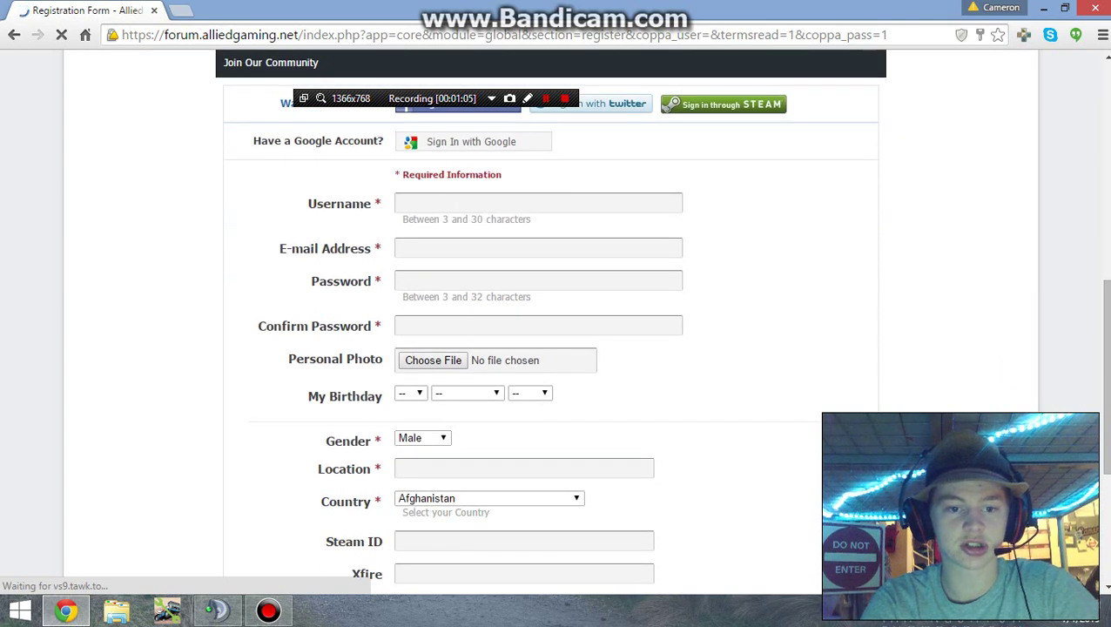
left_click(454, 202)
type("testvideo")
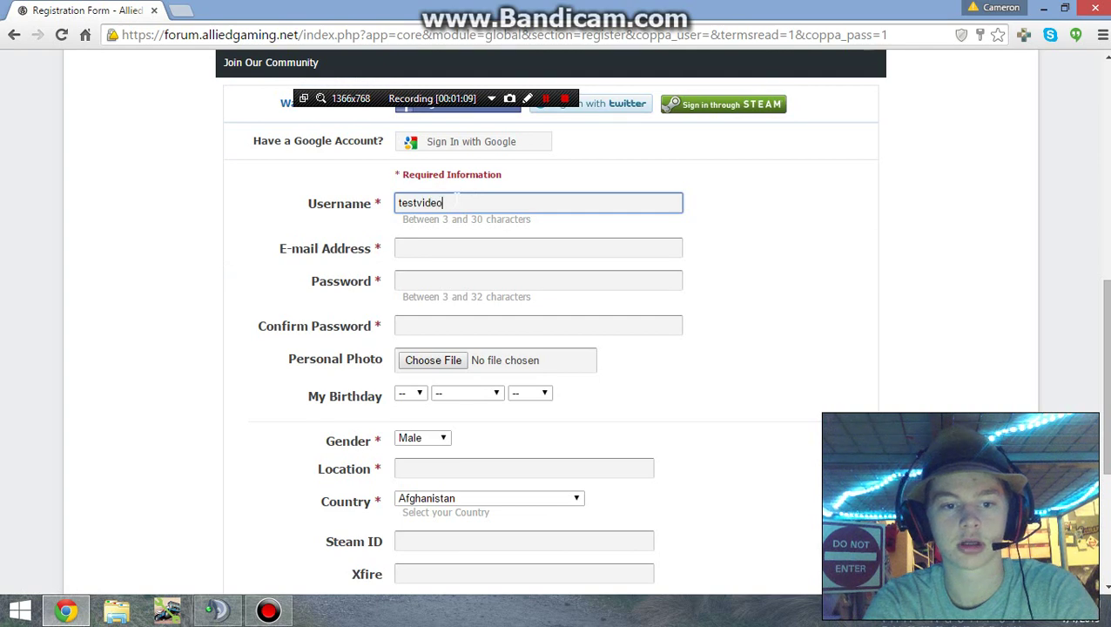
key("Tab")
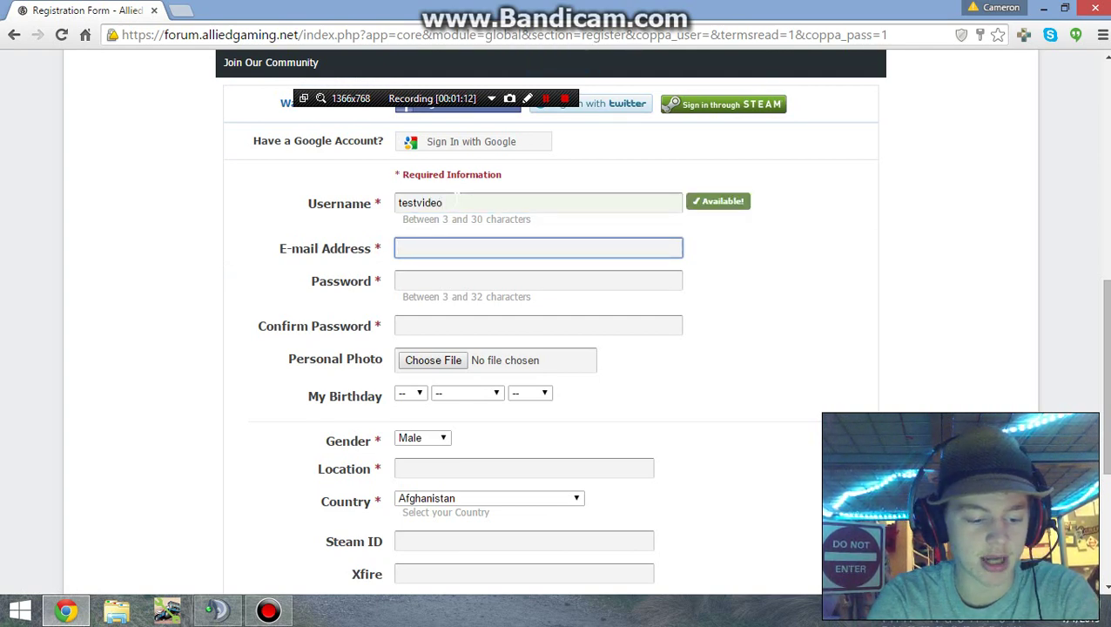
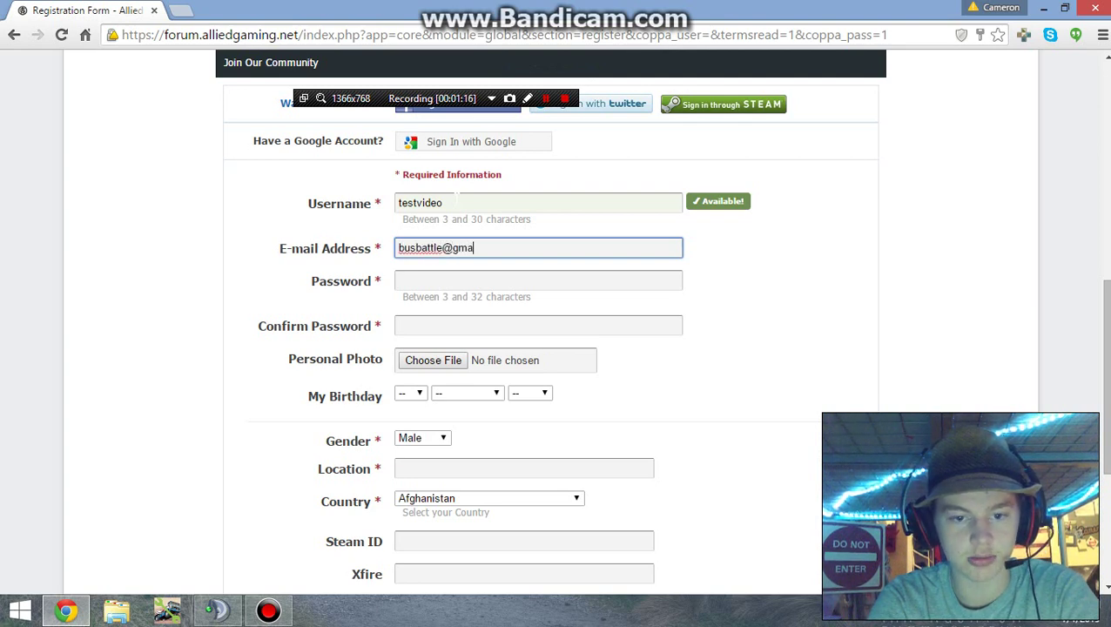
Step: Enter and confirm the account password, set location 'My Chair' and country United States
left_click(538, 280)
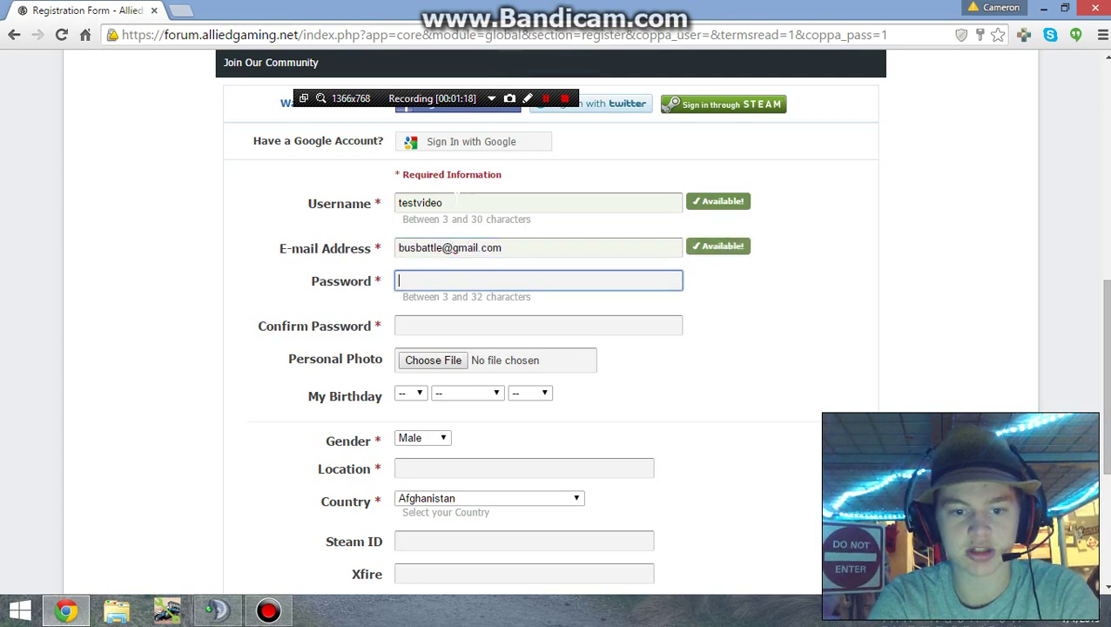
type("test")
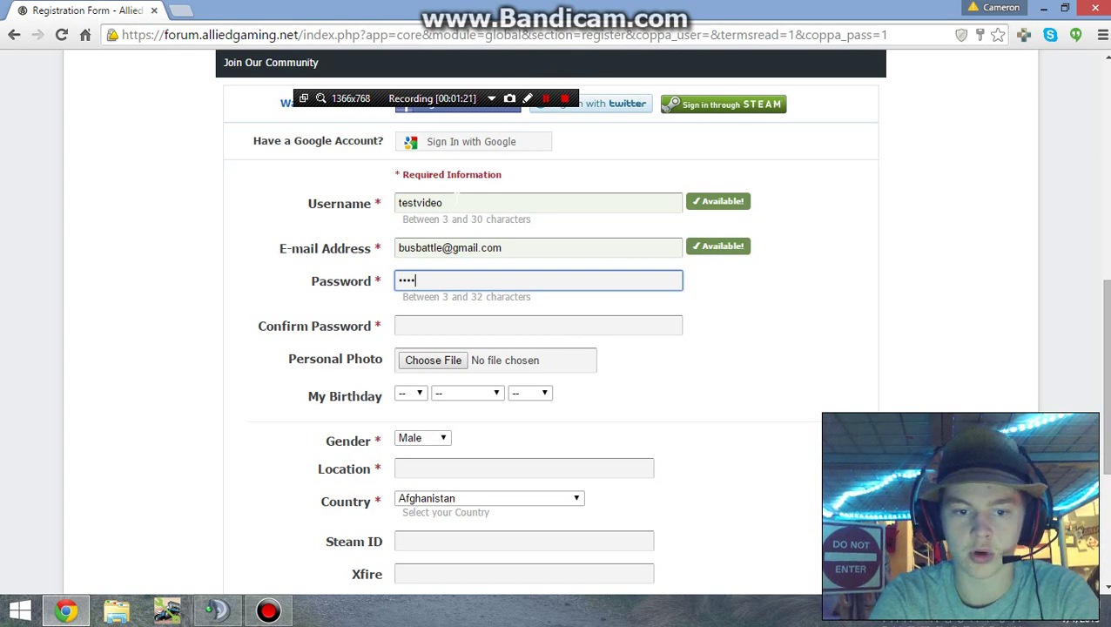
left_click(539, 325)
type("test")
scroll(427, 261, "down", 1)
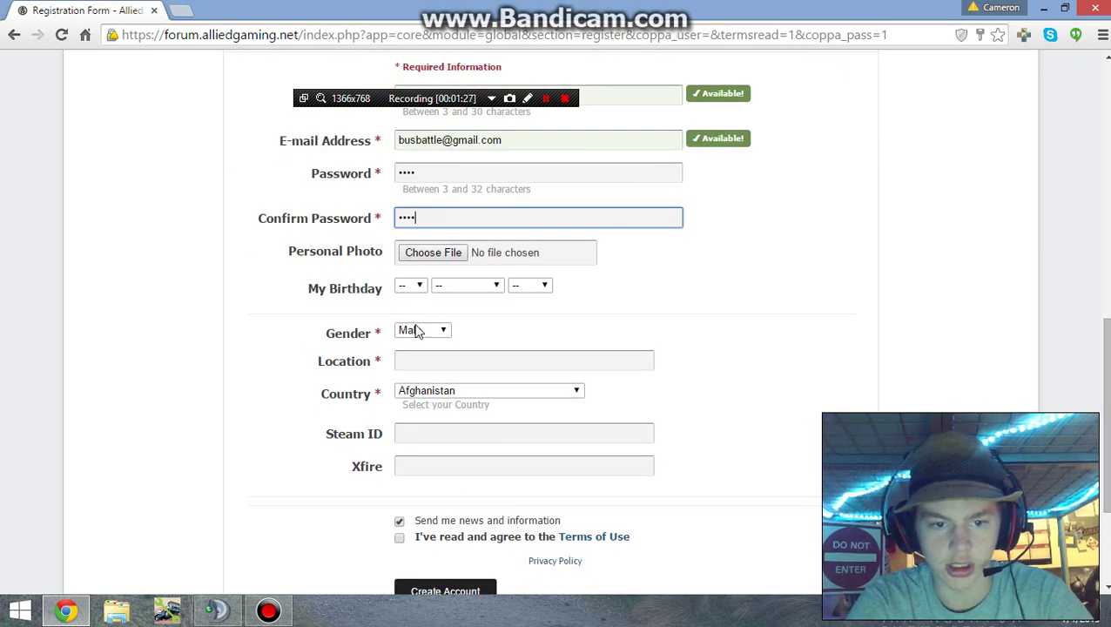
left_click(422, 360)
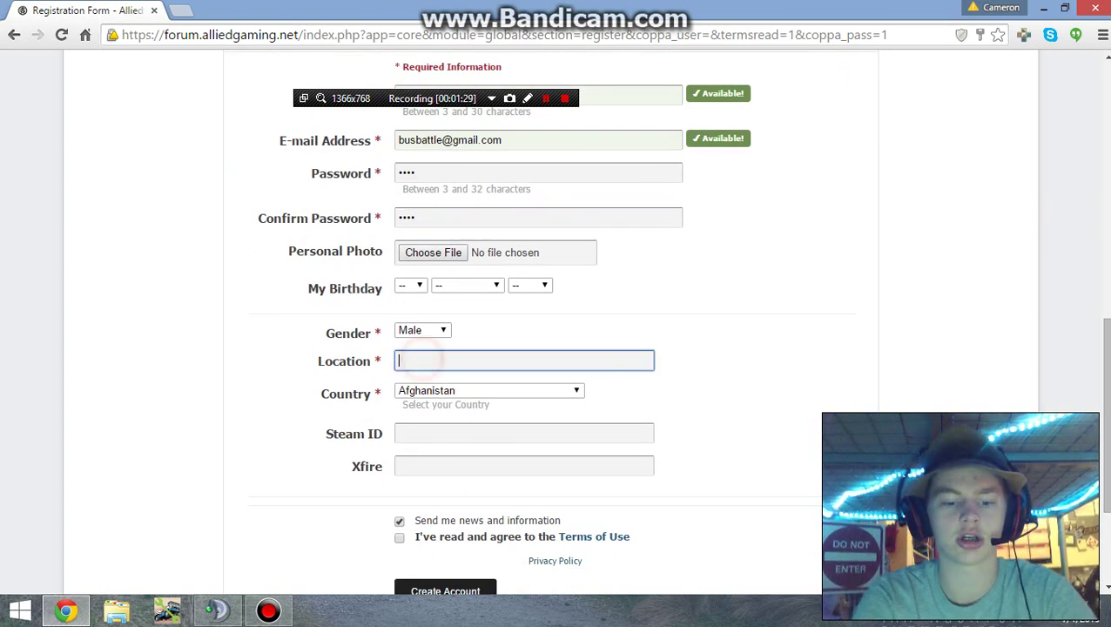
type("My Chair")
key("Tab")
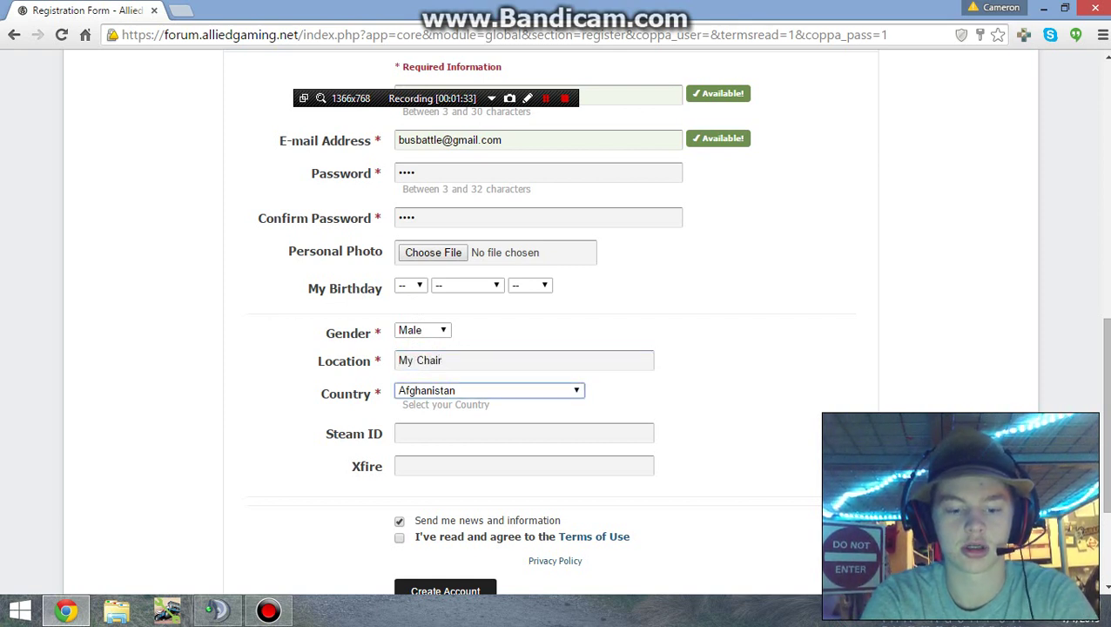
key("u")
key("u")
key("u")
key("u")
key("u")
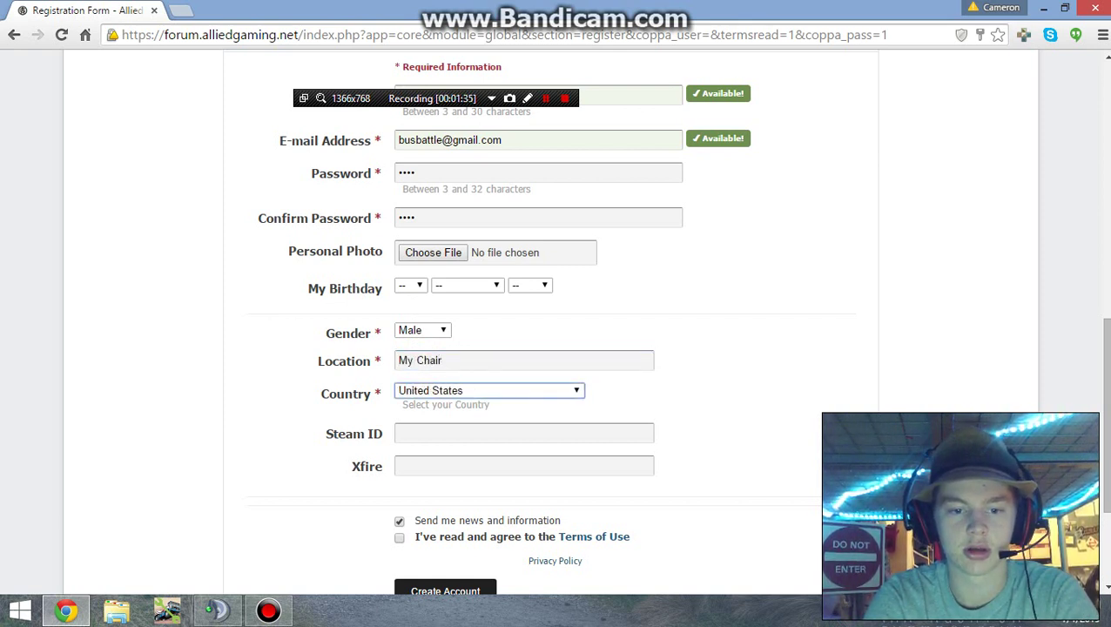
Step: Untick 'Send me news and information' and tick the Terms of Use agreement
scroll(764, 417, "down", 2)
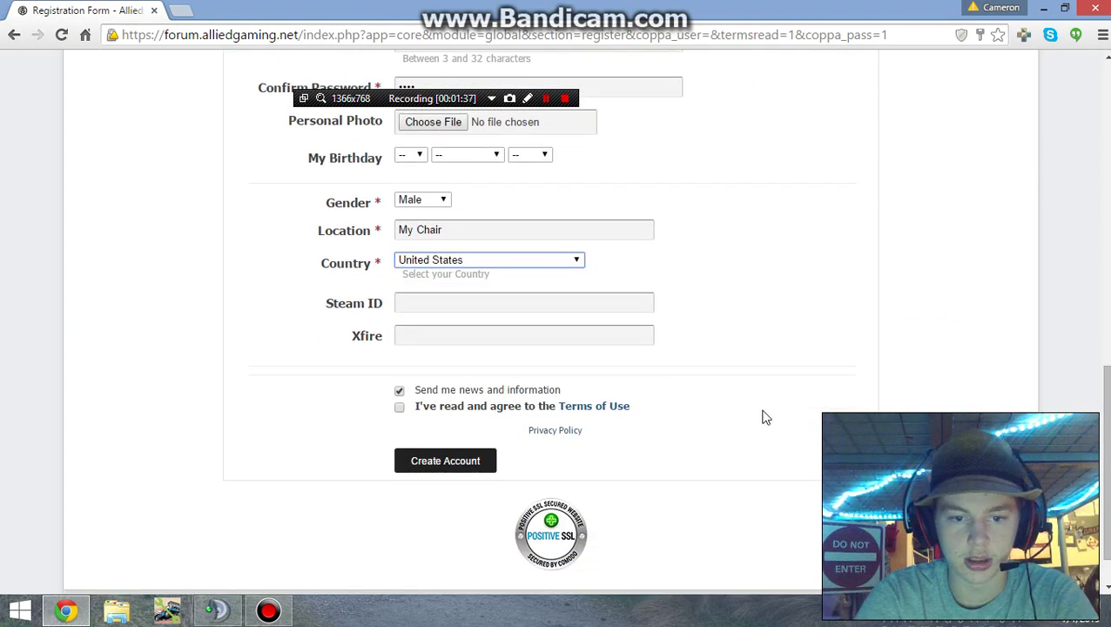
scroll(764, 417, "up", 3)
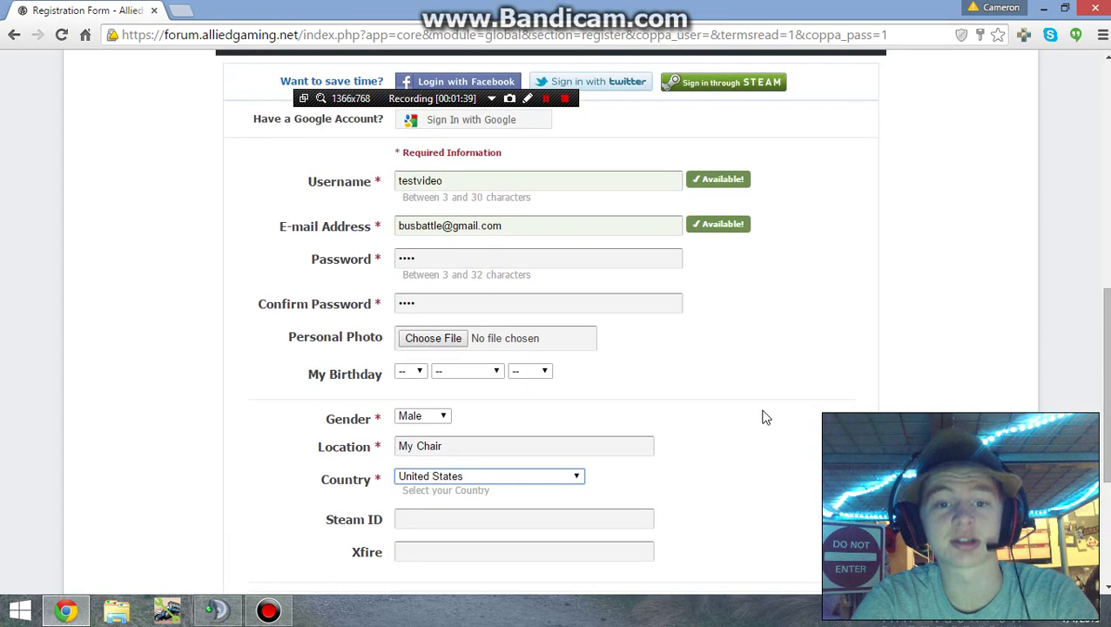
scroll(764, 417, "up", 1)
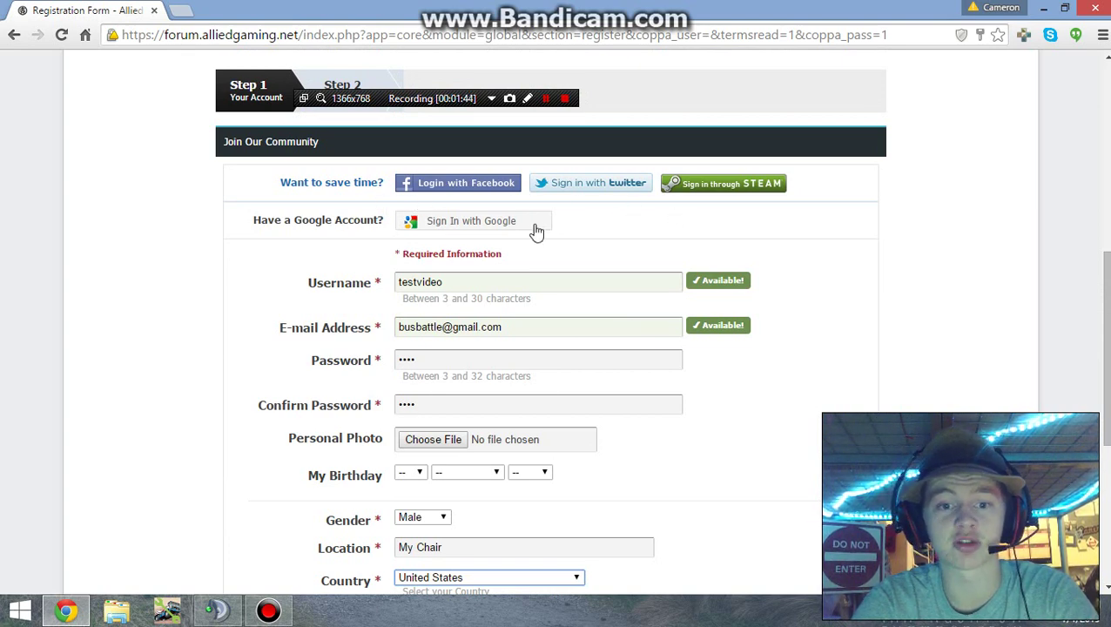
scroll(956, 274, "down", 1)
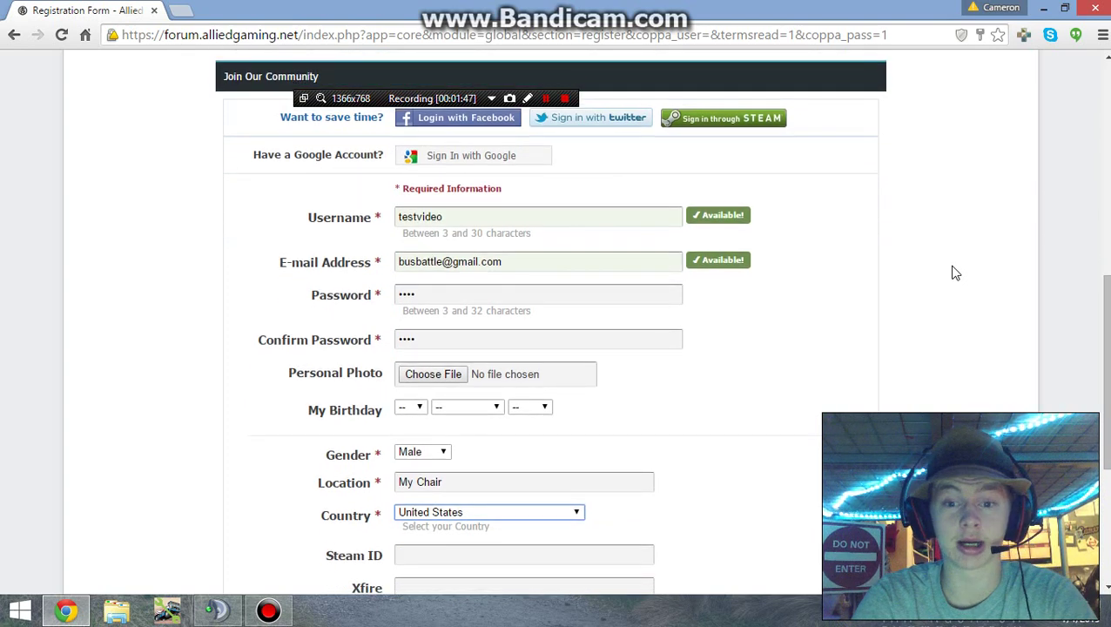
scroll(955, 273, "down", 2)
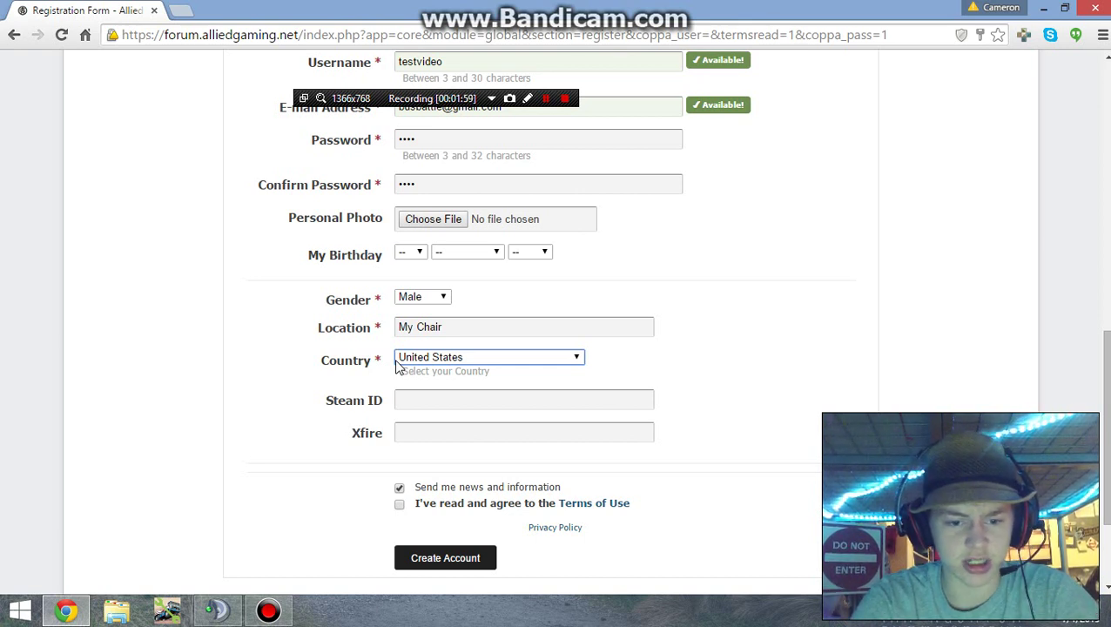
left_click(398, 487)
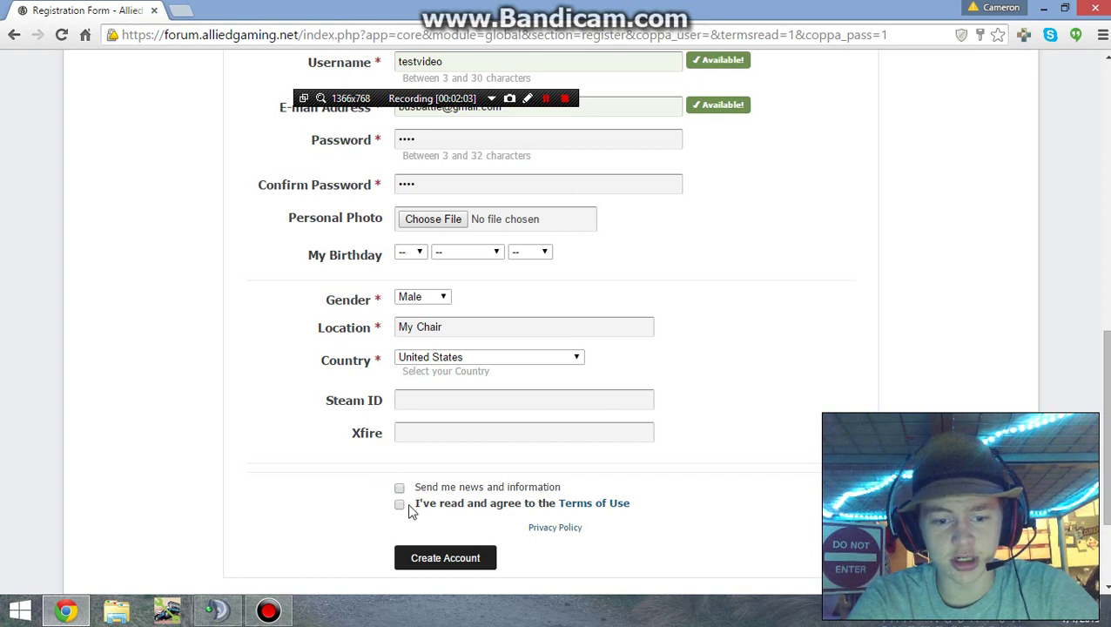
left_click(400, 505)
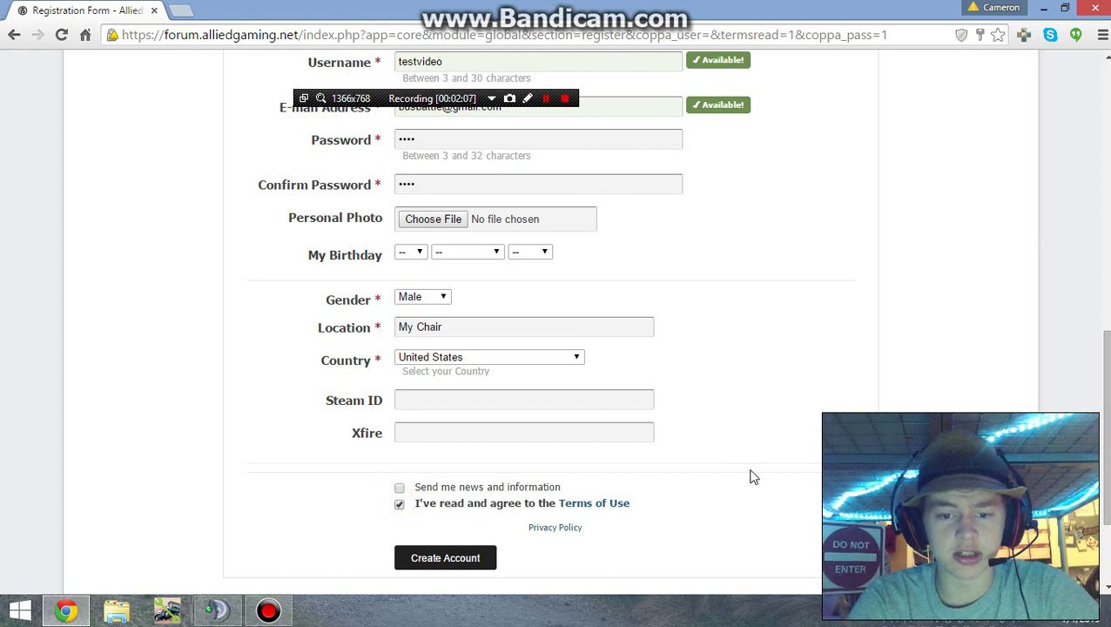
scroll(754, 477, "down", 2)
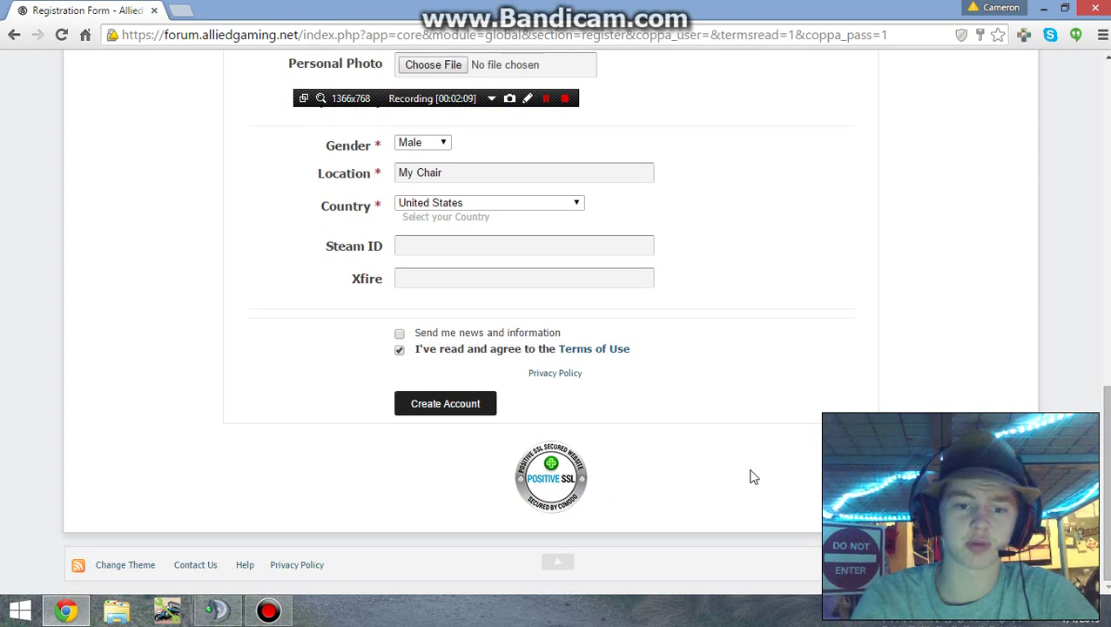
Step: Submit the registration form and scroll down to the rejected birthday field
left_click(470, 409)
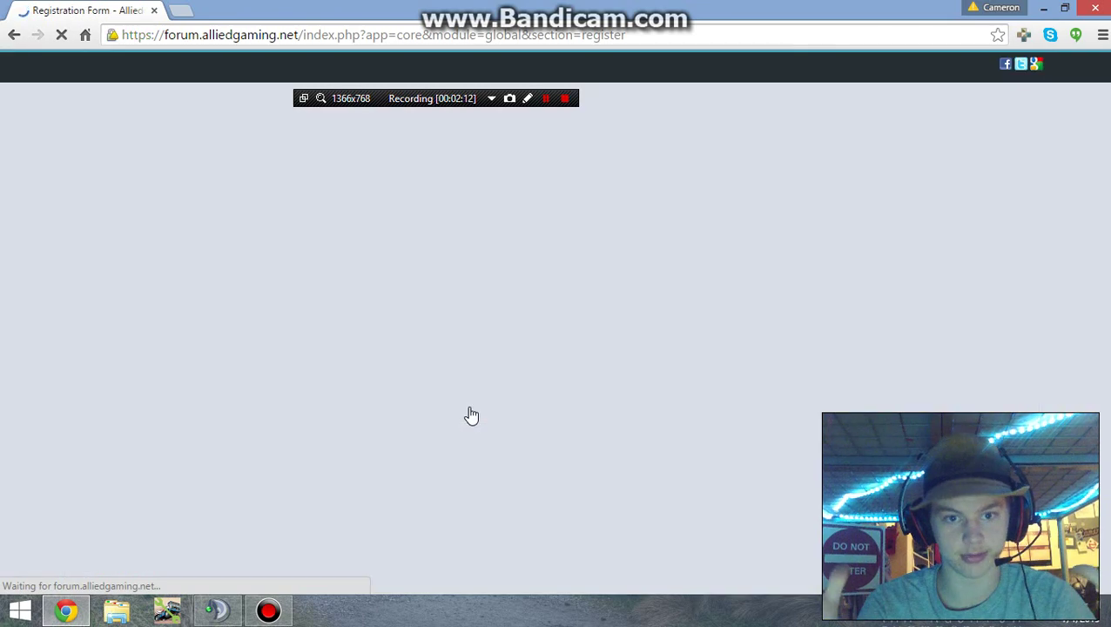
scroll(2, 357, "down", 5)
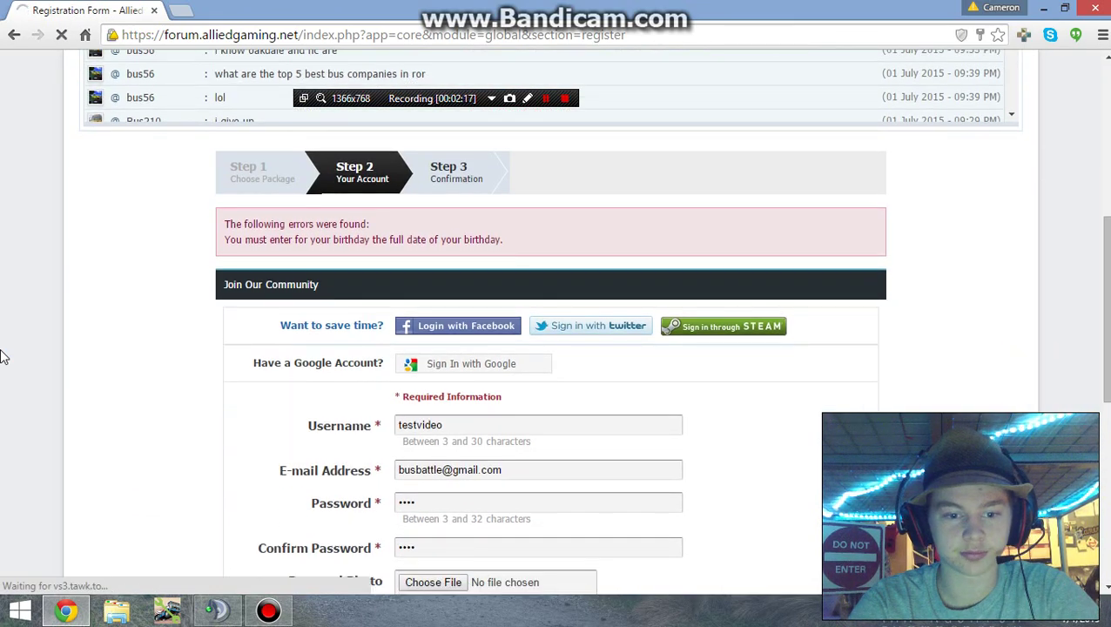
scroll(2, 357, "down", 1)
scroll(2, 357, "down", 2)
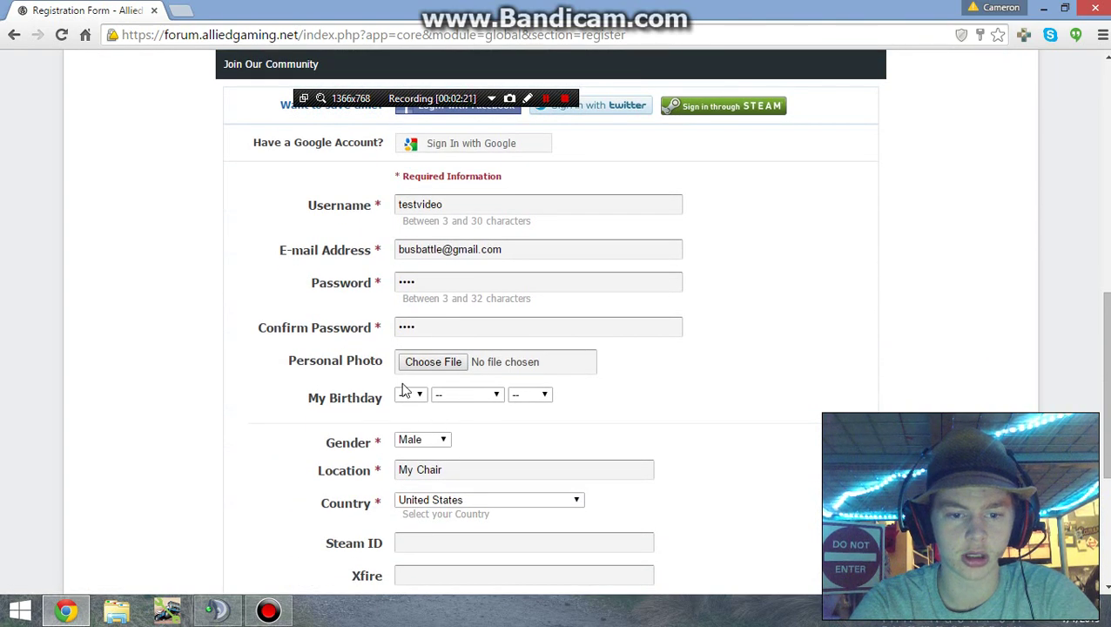
Step: Set the birthday to 5 August 1997 and resubmit the registration
left_click(415, 394)
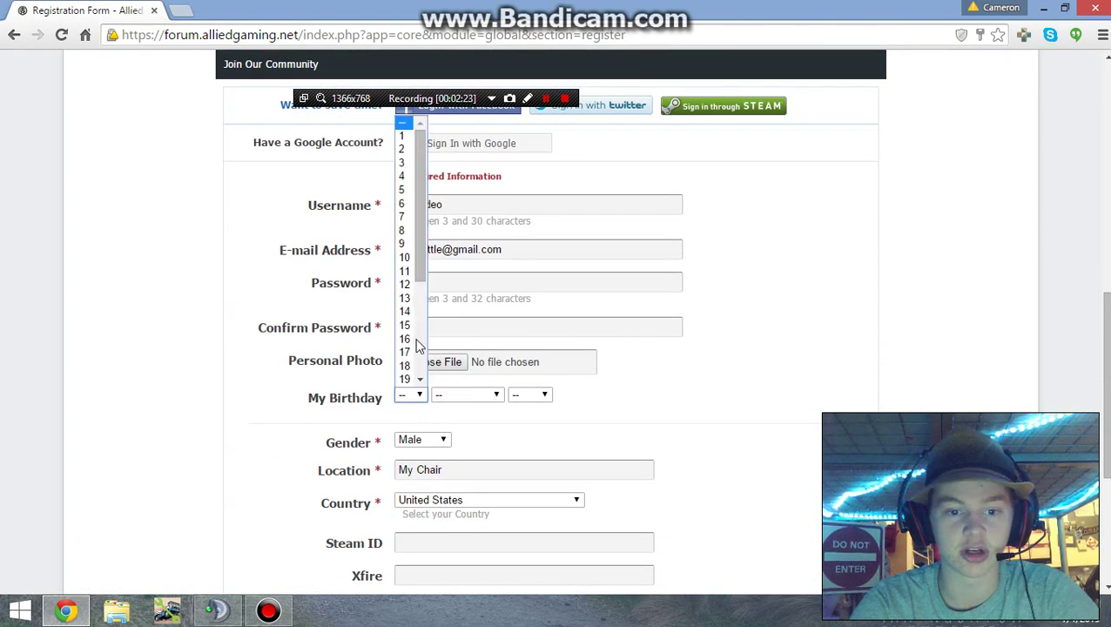
left_click(406, 189)
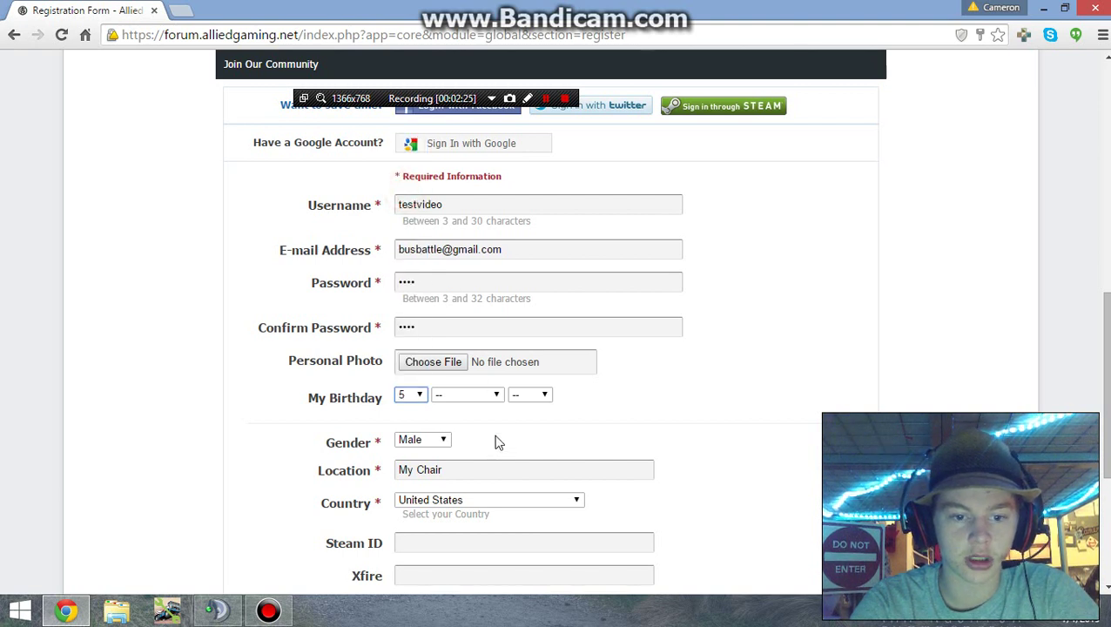
left_click(490, 396)
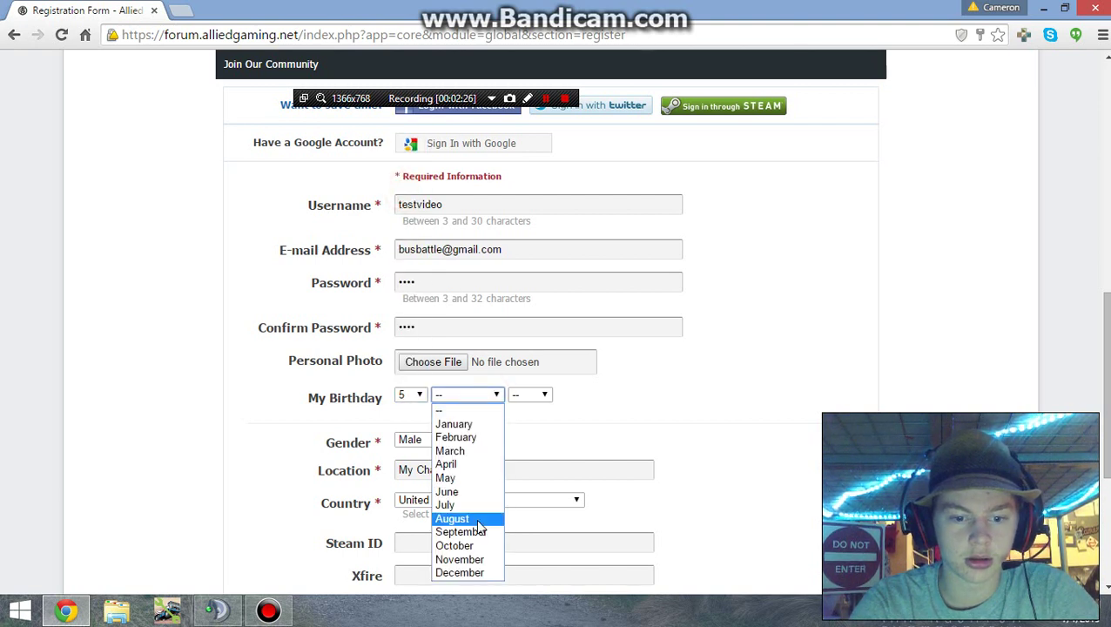
left_click(478, 520)
left_click(546, 396)
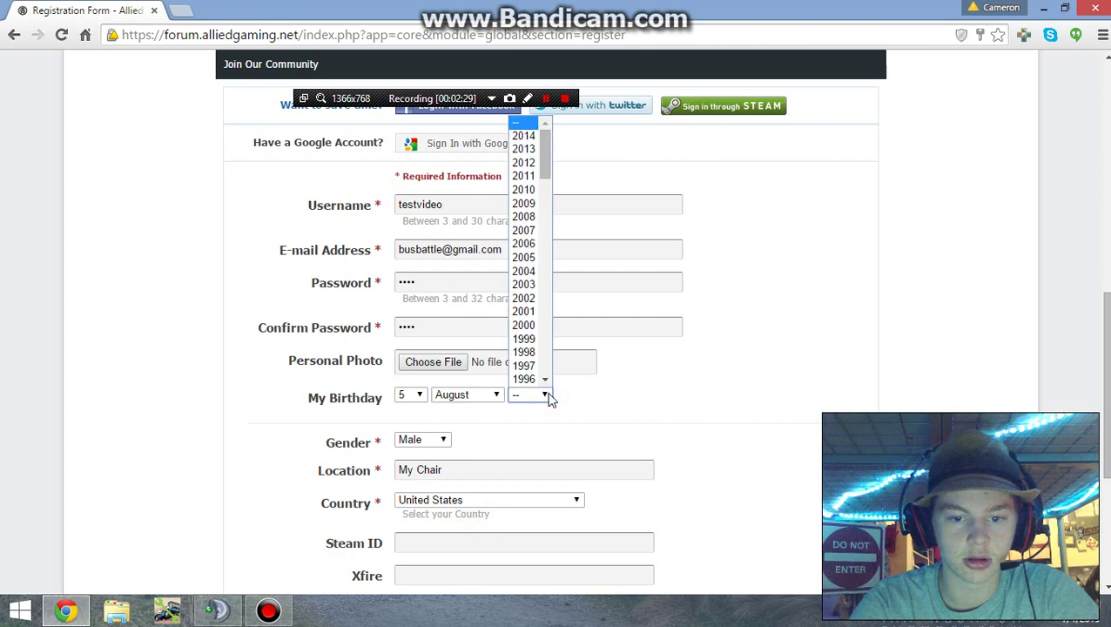
left_click(531, 366)
scroll(871, 401, "down", 4)
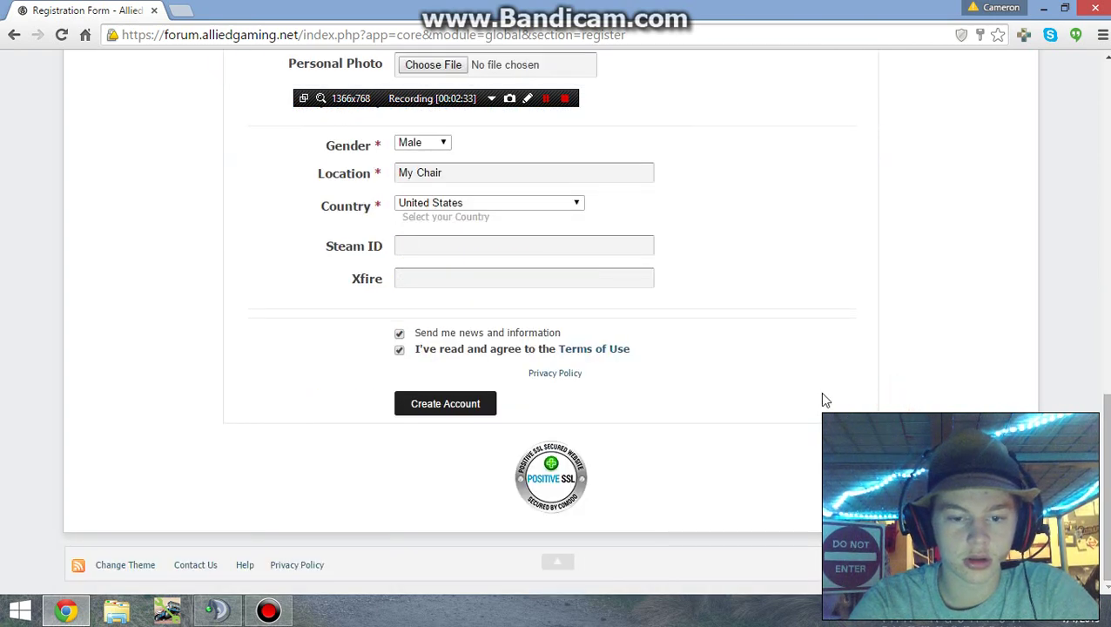
left_click(436, 407)
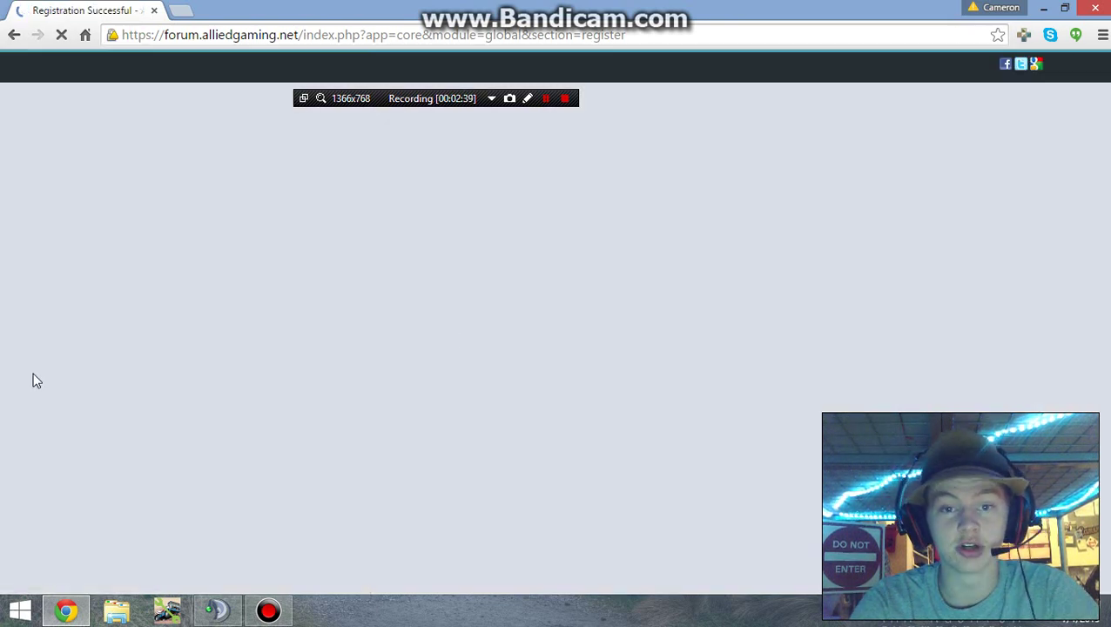
Step: Scroll to the Step 3 confirmation and answer Nope to Chrome's save-password prompt
scroll(32, 381, "down", 6)
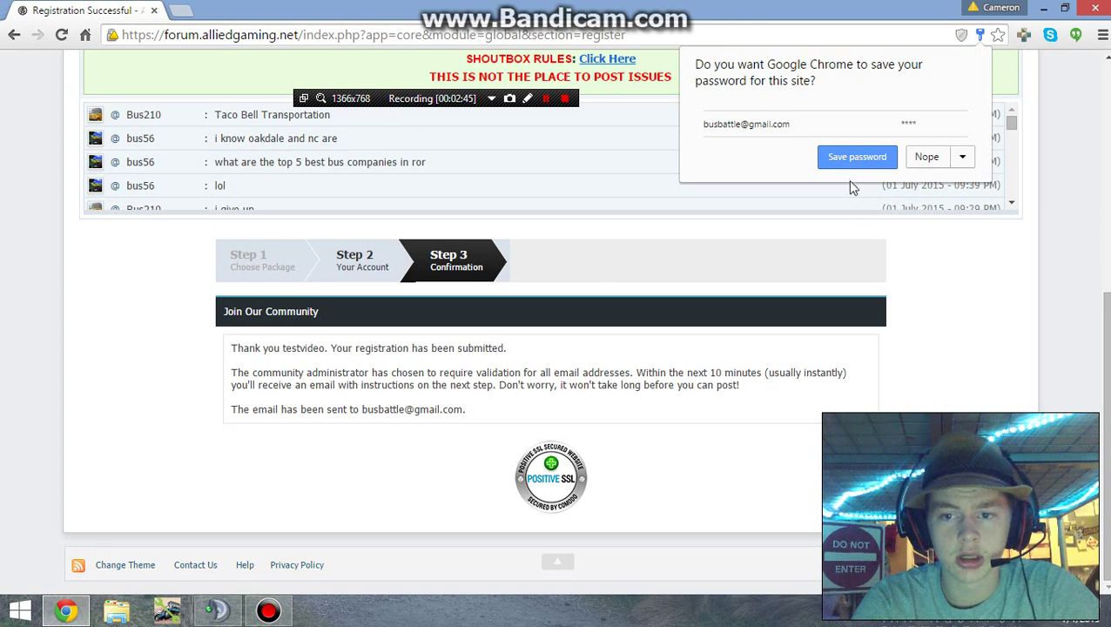
left_click(929, 158)
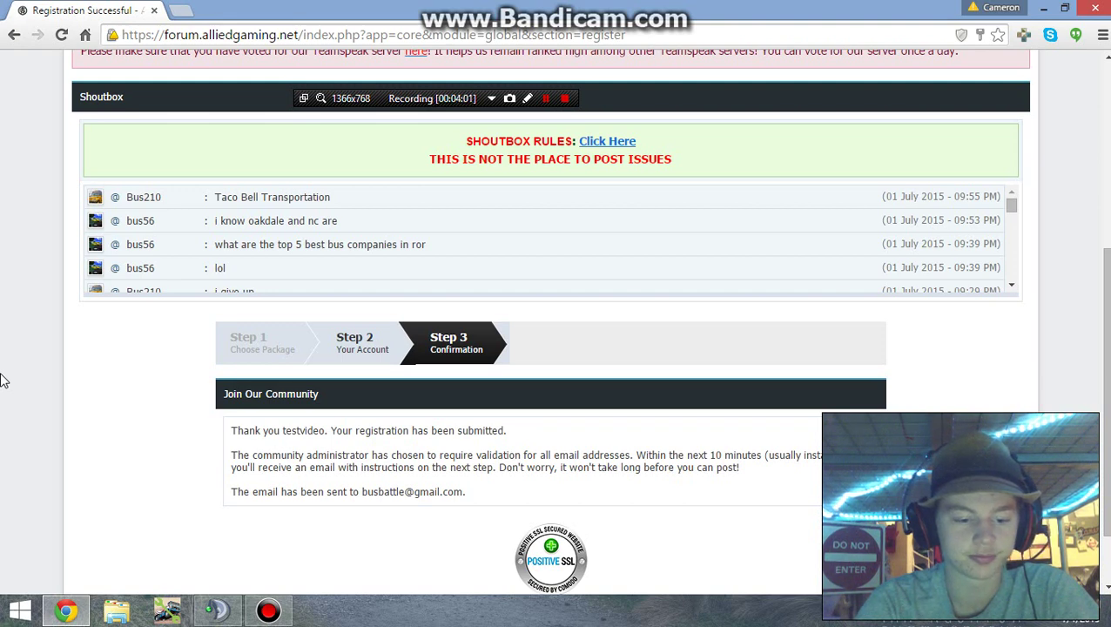
left_click(546, 101)
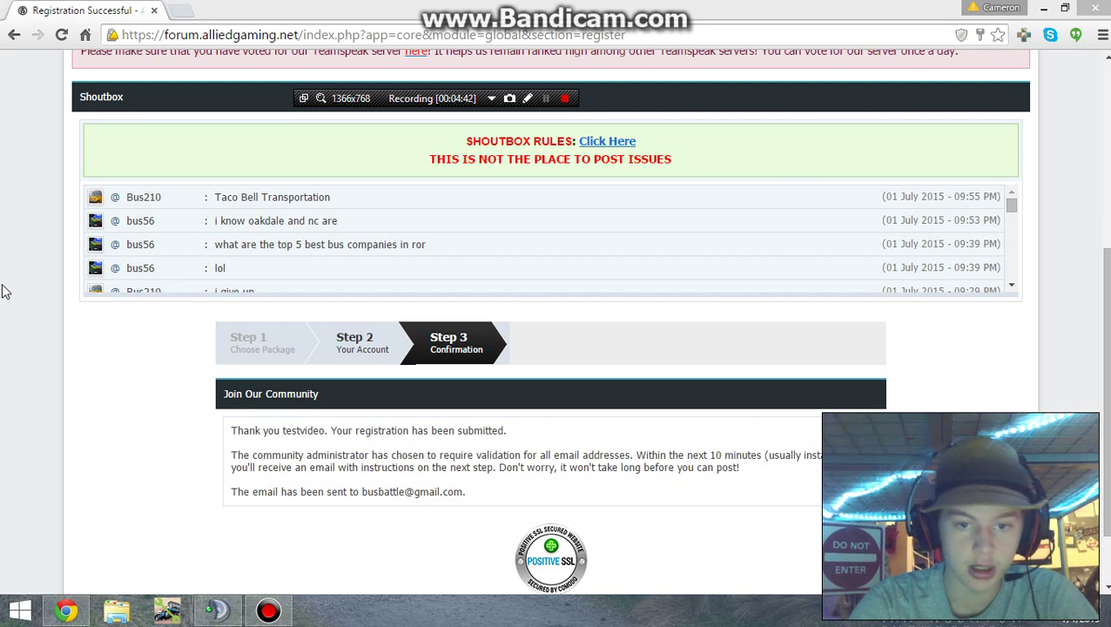
Step: Reload the forum page, confirming the form resubmission
left_click(24, 152)
scroll(53, 202, "up", 4)
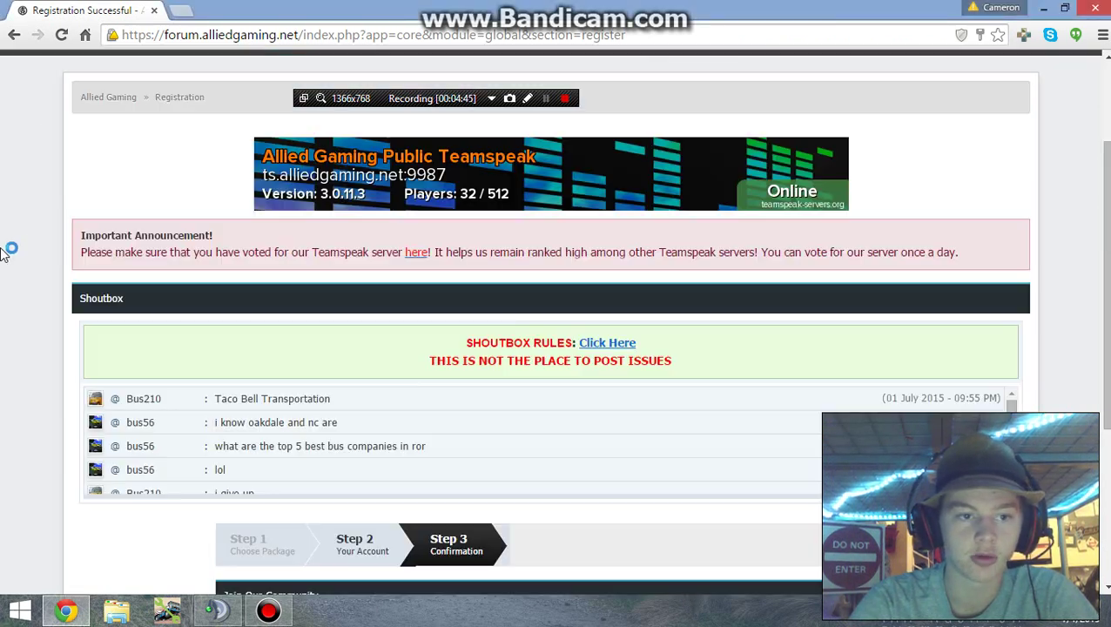
left_click(62, 36)
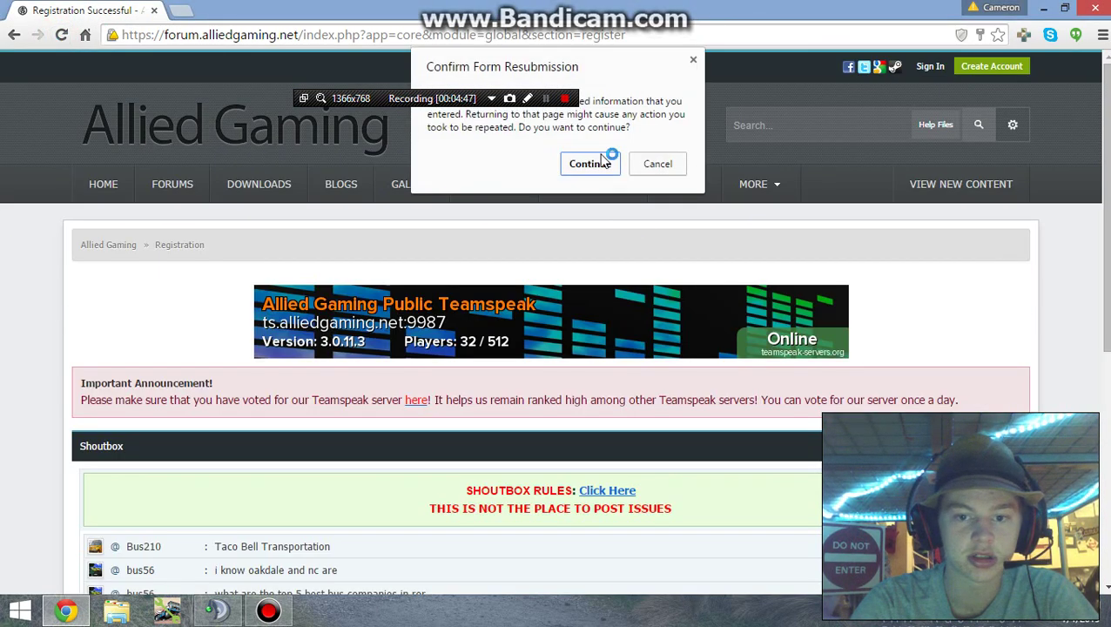
left_click(588, 164)
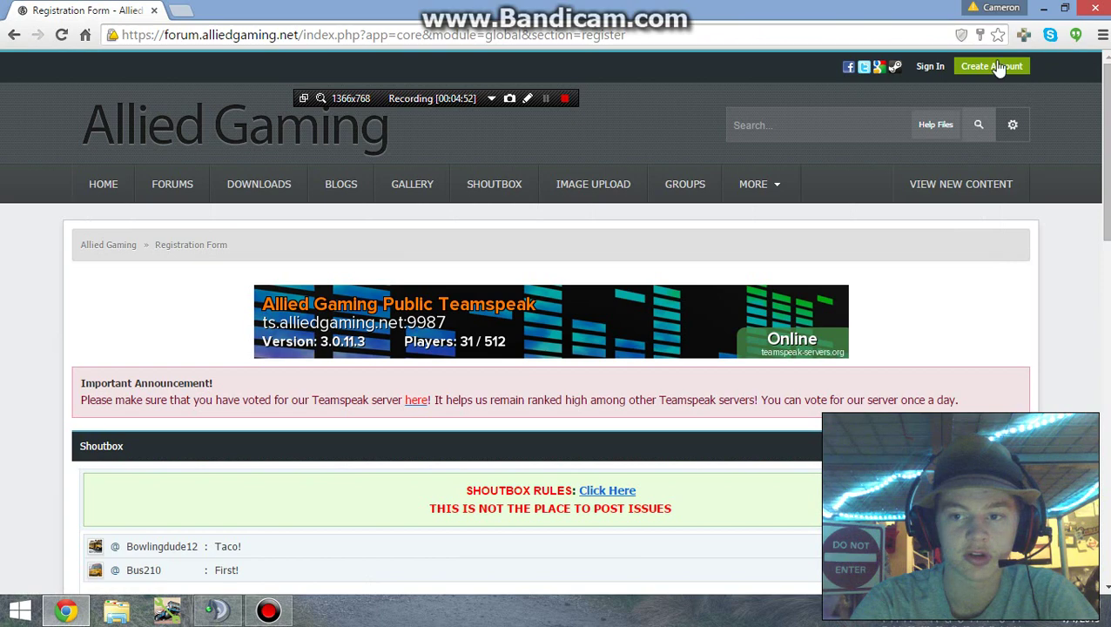
Step: Sign in as 'testvideo' with the new account's password
left_click(998, 65)
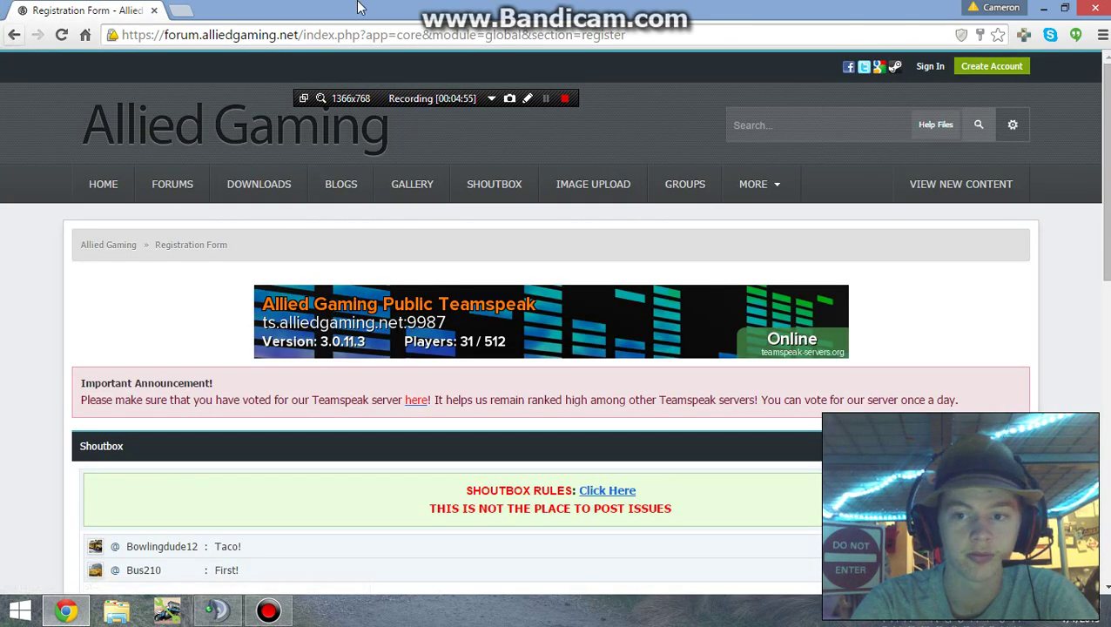
left_click(926, 73)
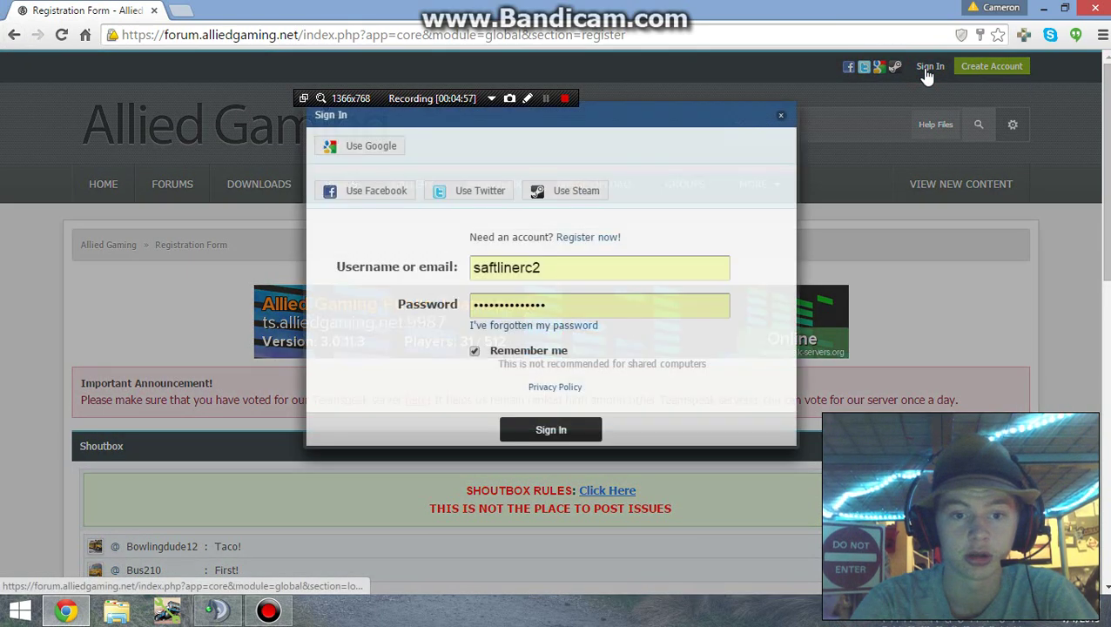
left_click_drag(525, 268, 548, 267)
key("ctrl+a")
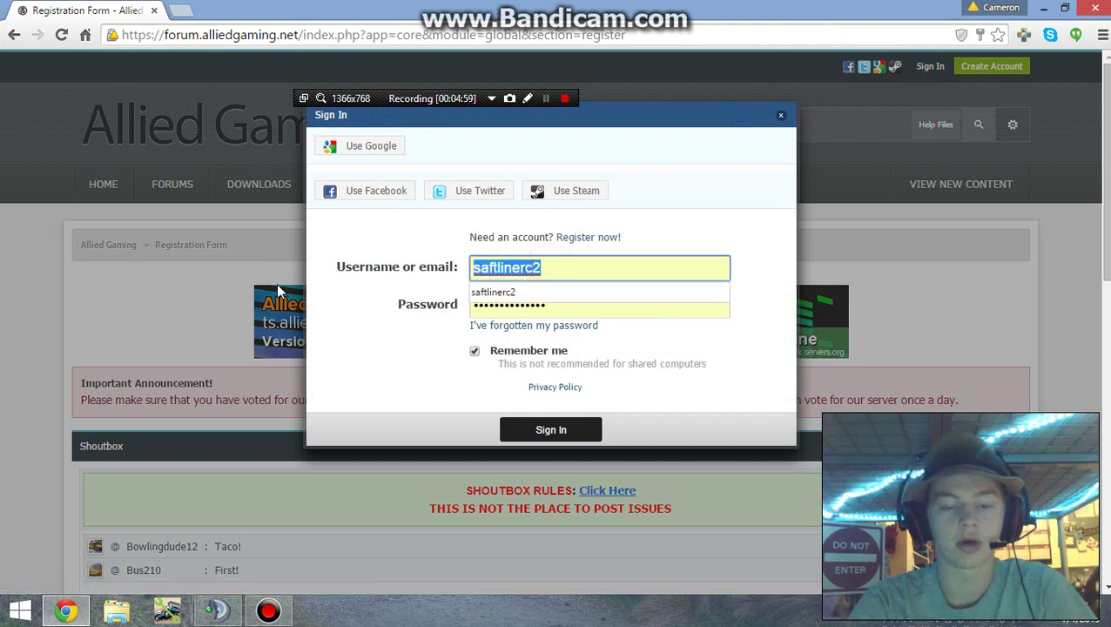
type("tes")
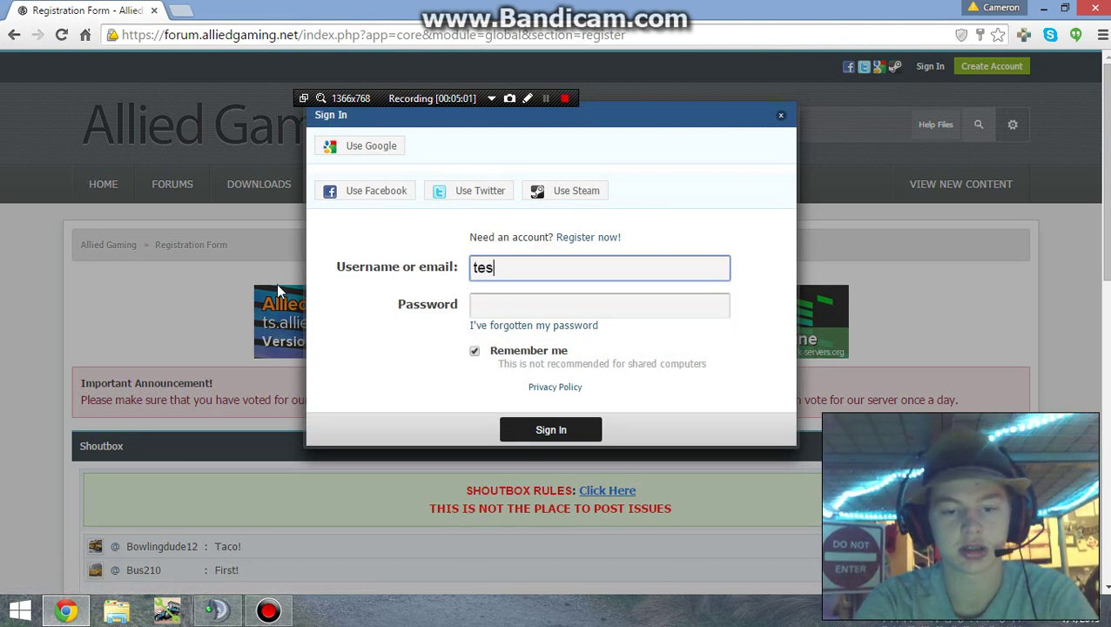
type("tvideo")
key("Tab")
type("test")
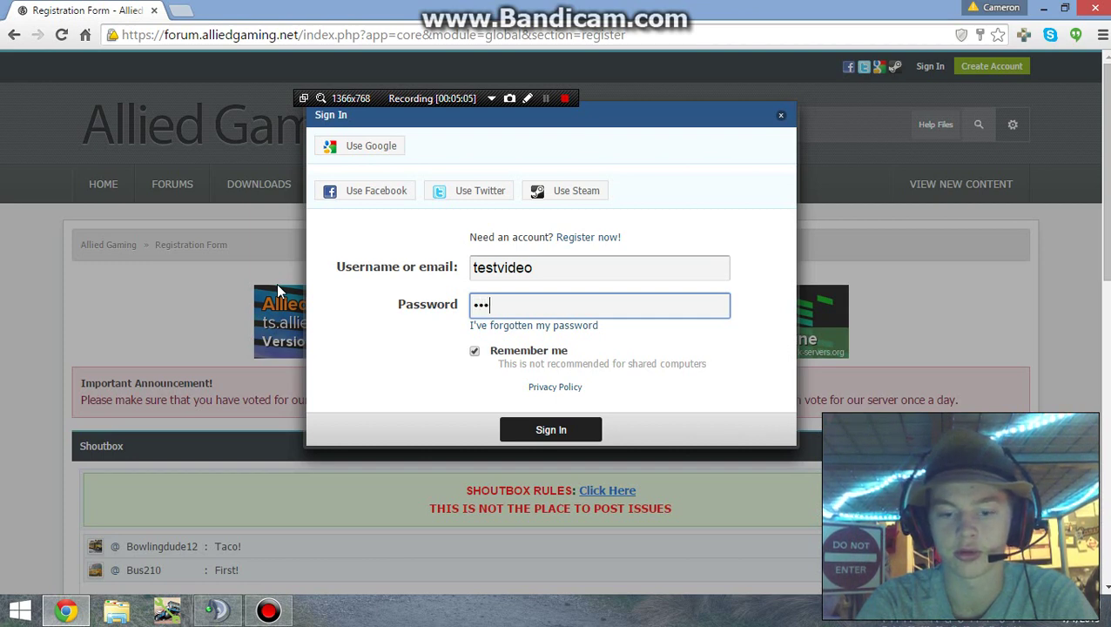
key("Return")
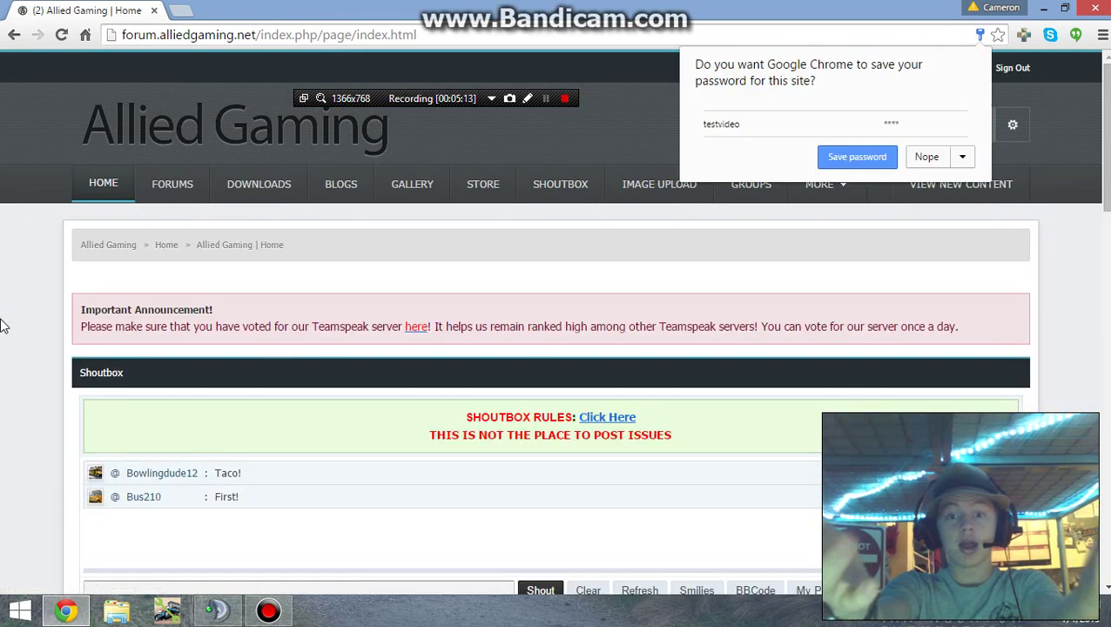
Step: Dismiss Chrome's password bubble and open AG Support Bot's new comment from notifications
left_click(6, 405)
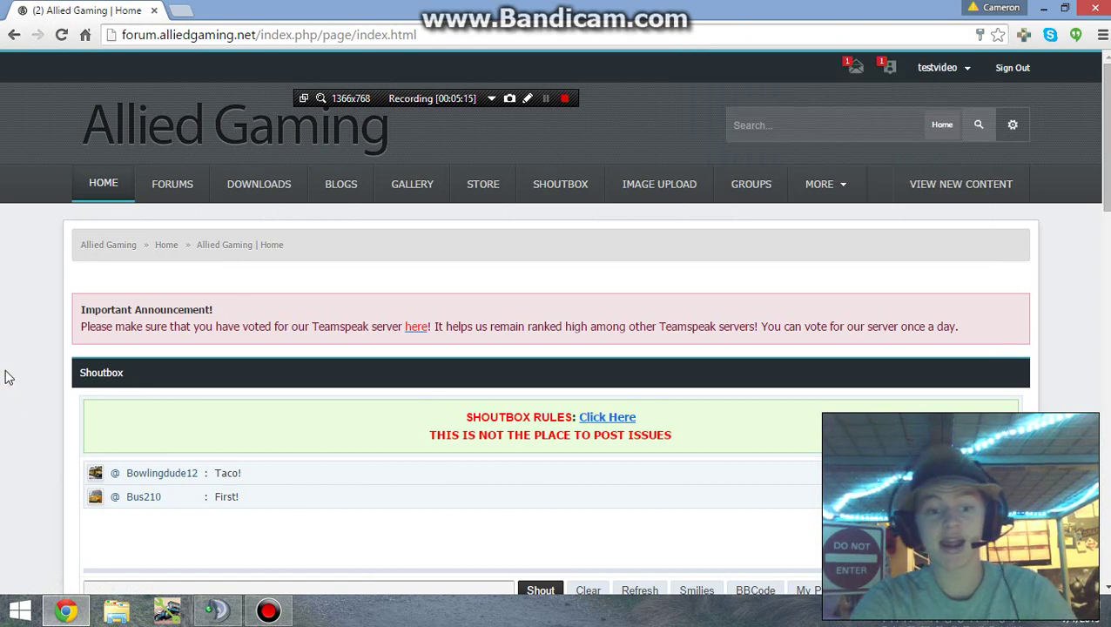
scroll(6, 377, "down", 6)
scroll(5, 376, "up", 6)
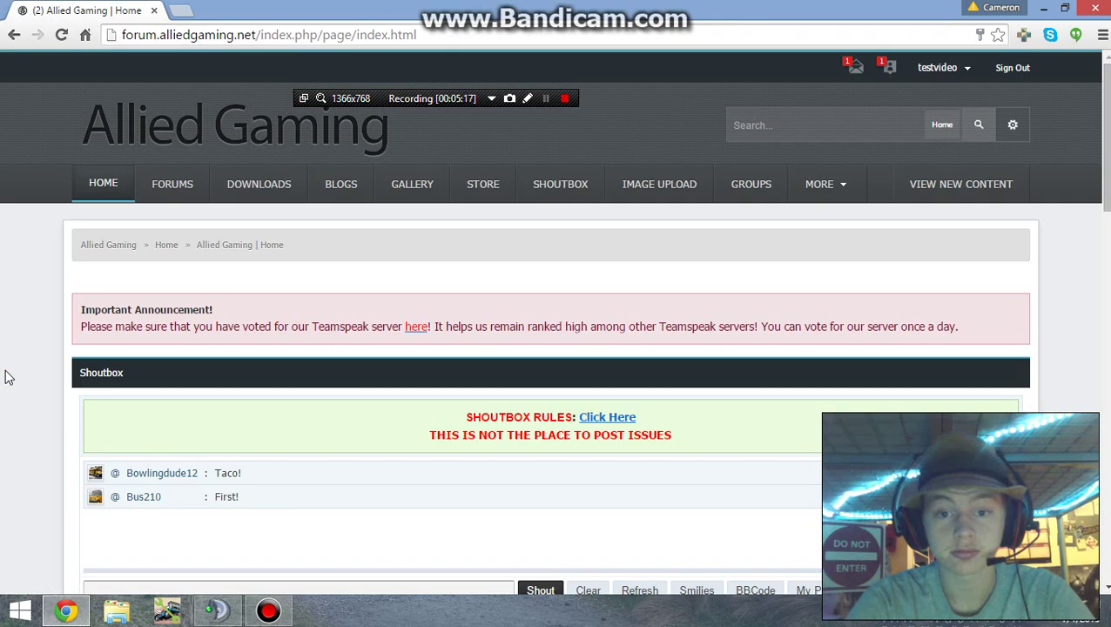
left_click(889, 73)
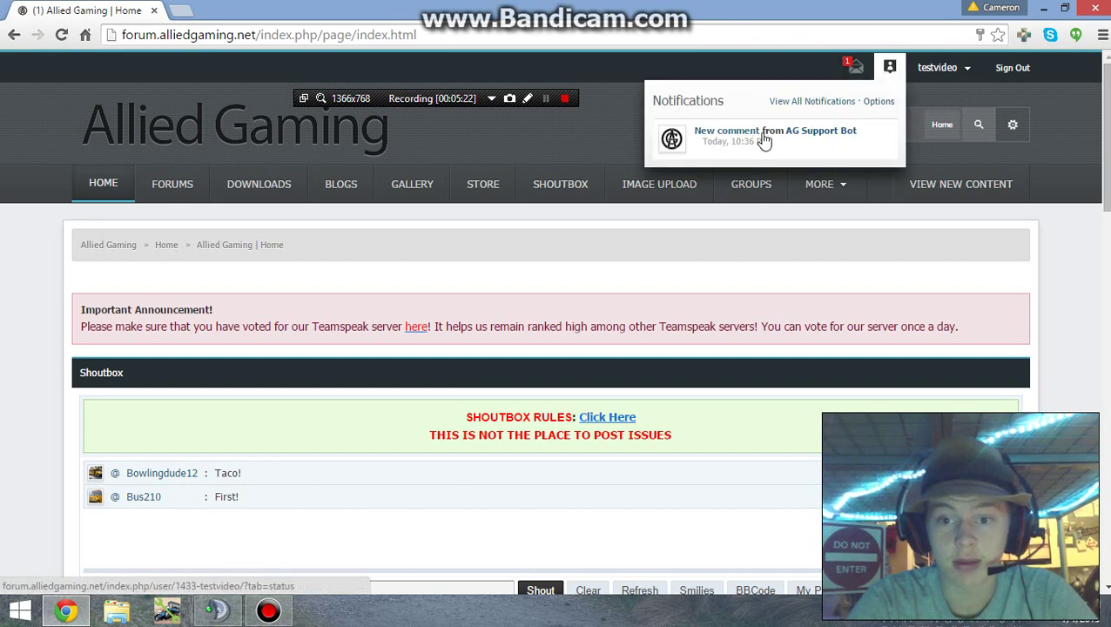
left_click(735, 137)
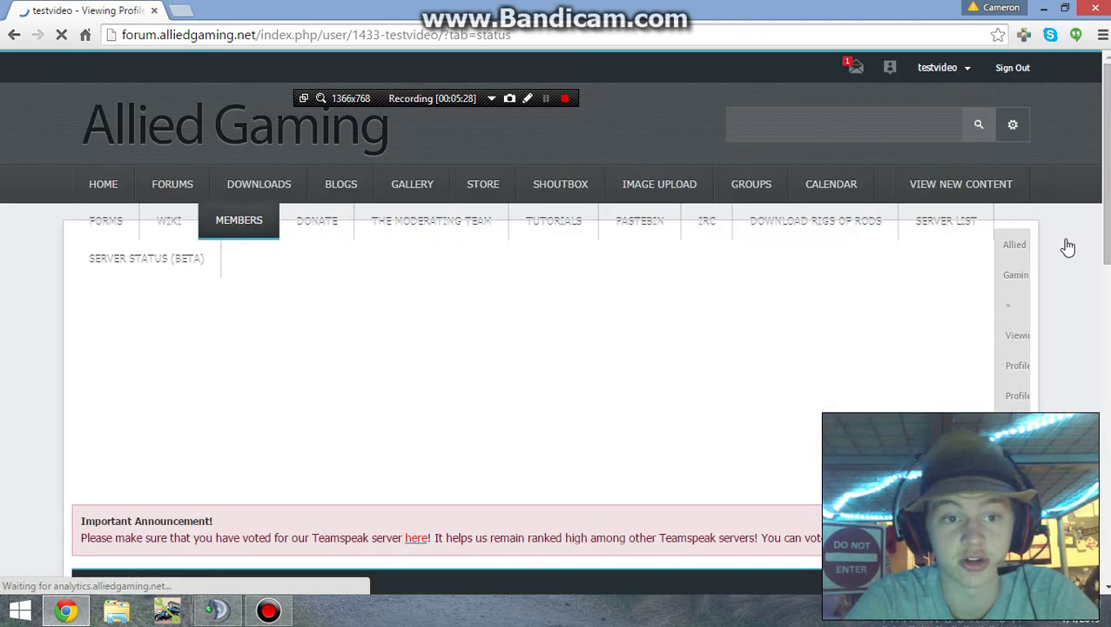
scroll(1069, 247, "down", 5)
scroll(1069, 247, "down", 7)
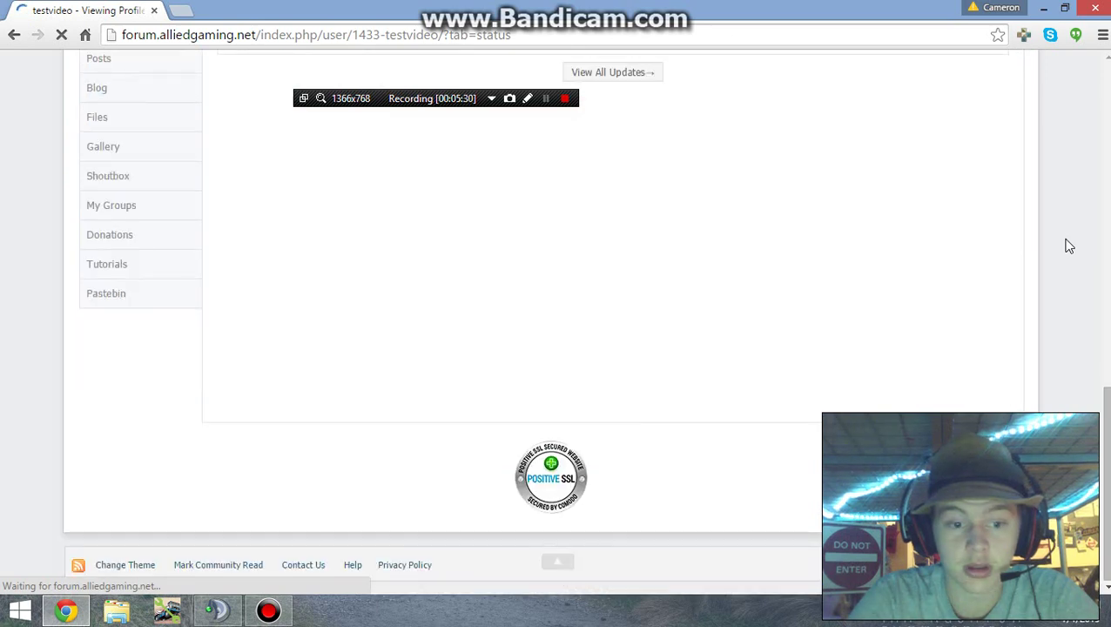
scroll(1069, 248, "up", 2)
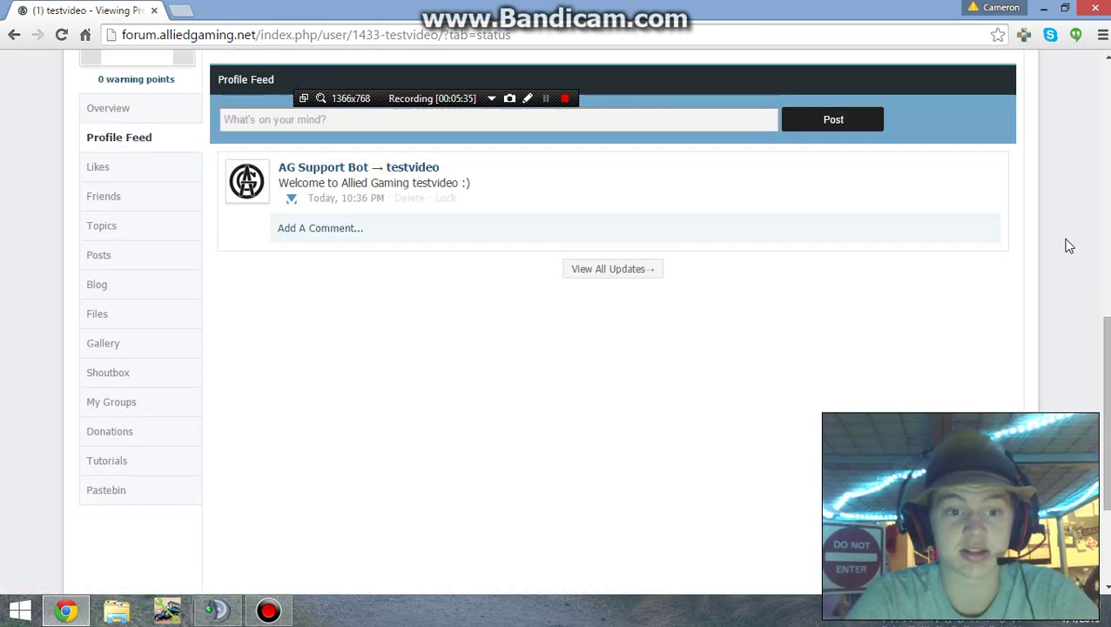
scroll(1069, 247, "up", 6)
scroll(1069, 246, "up", 2)
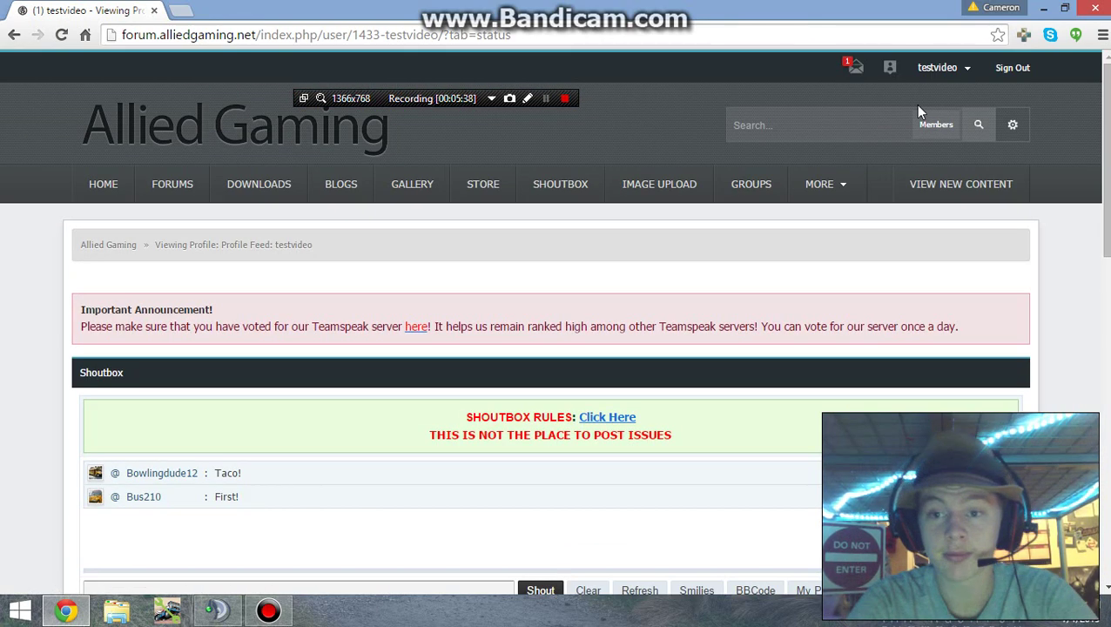
Step: Open the 'Welcome to Allied Gaming' message from the inbox and scroll through its rules and download tips
left_click(856, 71)
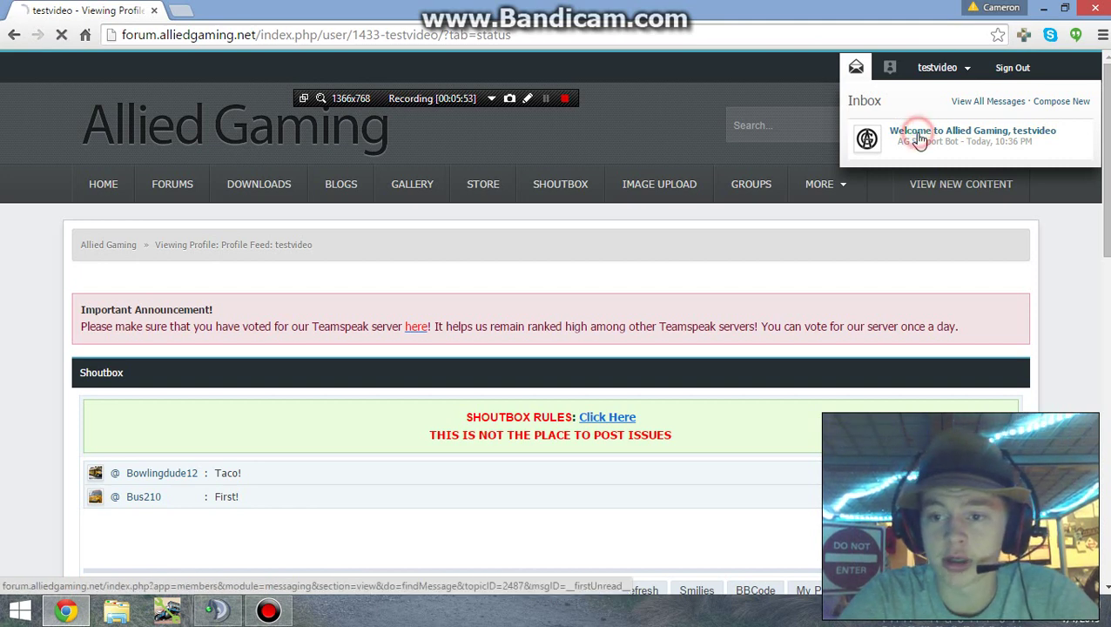
left_click(920, 137)
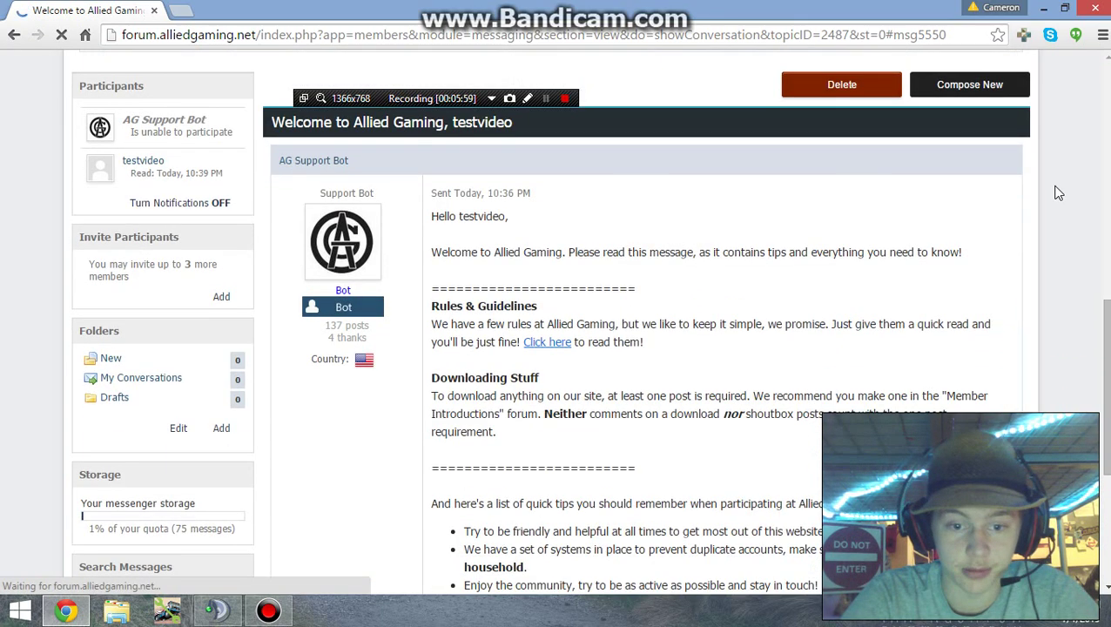
scroll(1058, 193, "down", 4)
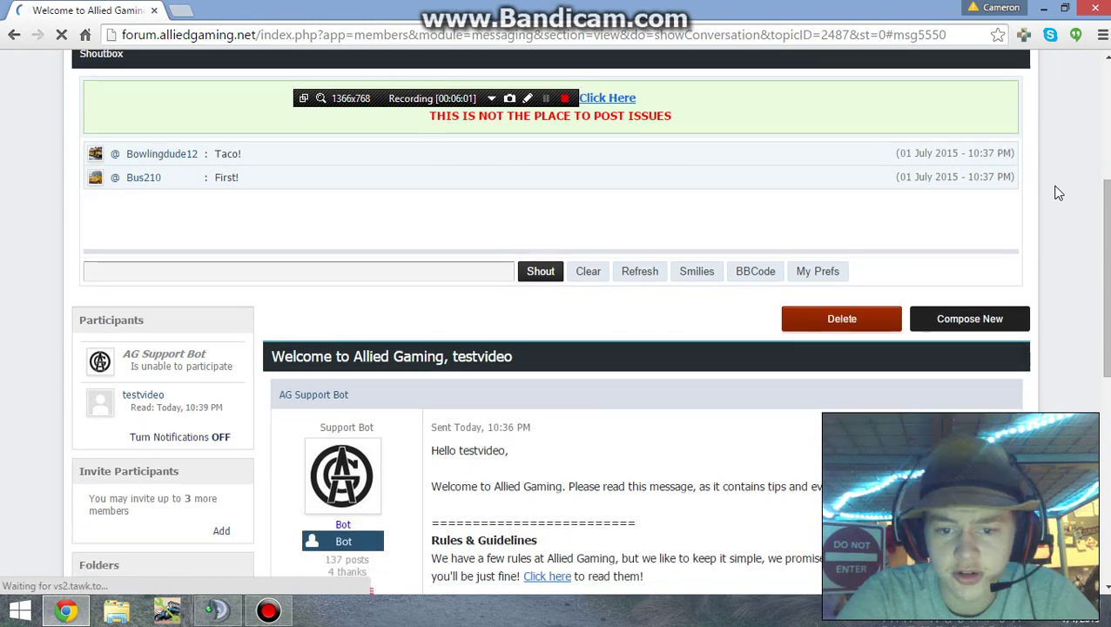
scroll(1058, 193, "down", 4)
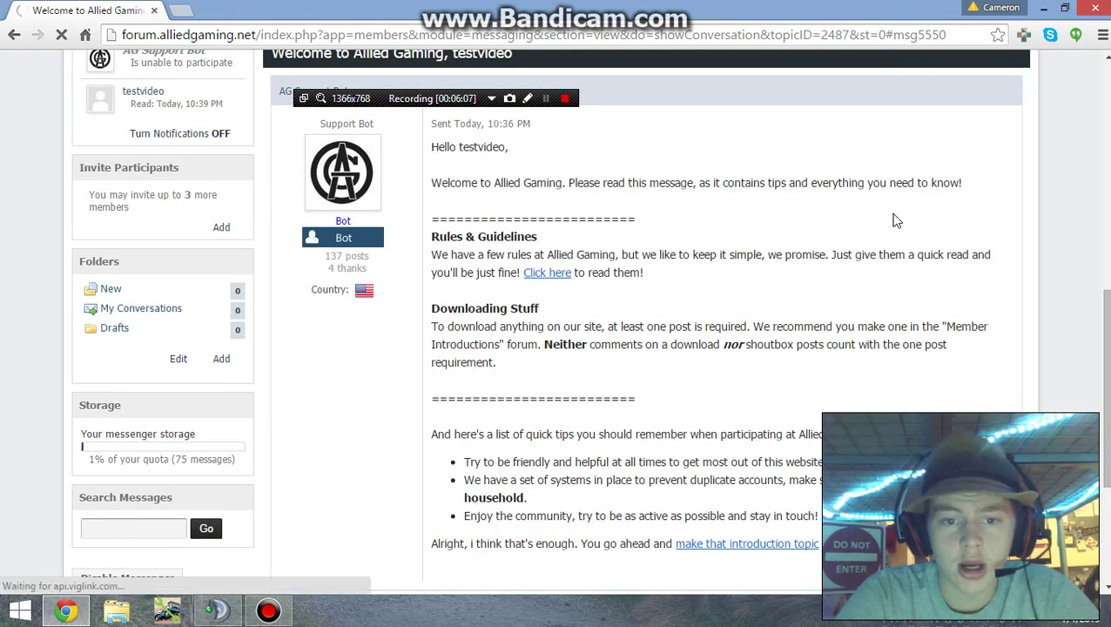
scroll(896, 218, "down", 1)
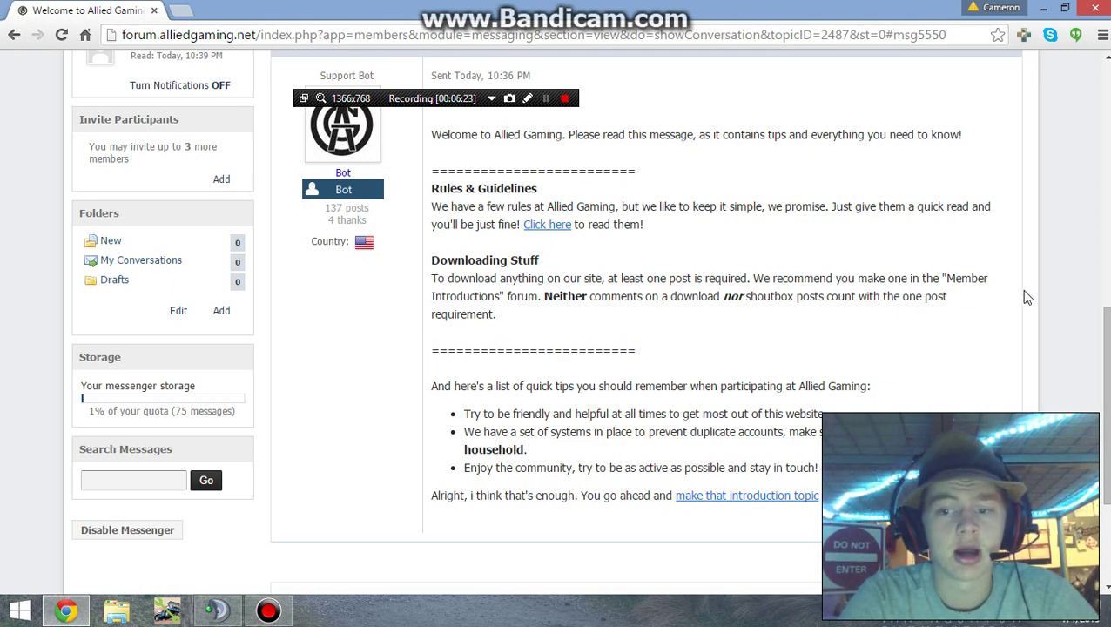
scroll(1028, 297, "up", 10)
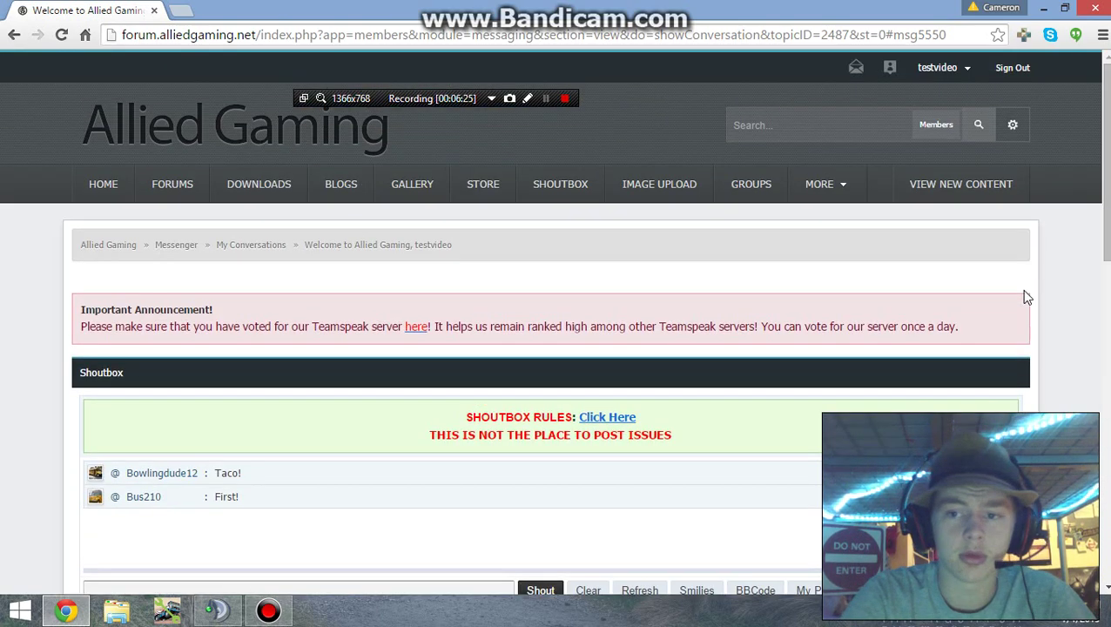
Step: Shout 'Hello' in the Shoutbox
scroll(1027, 298, "down", 1)
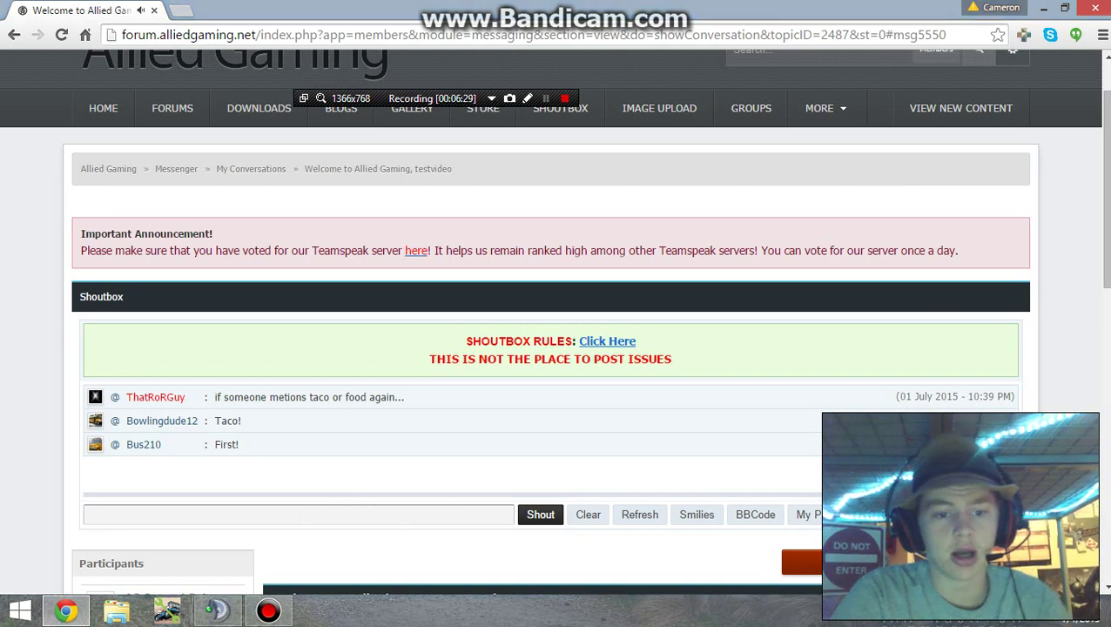
left_click(298, 515)
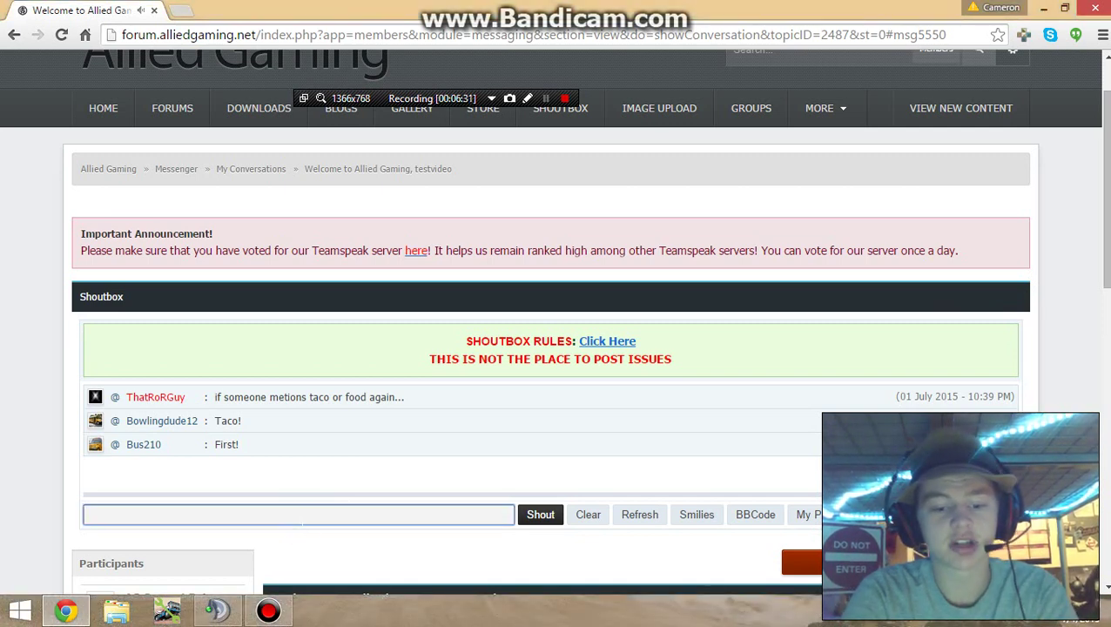
type("Hello")
key("Return")
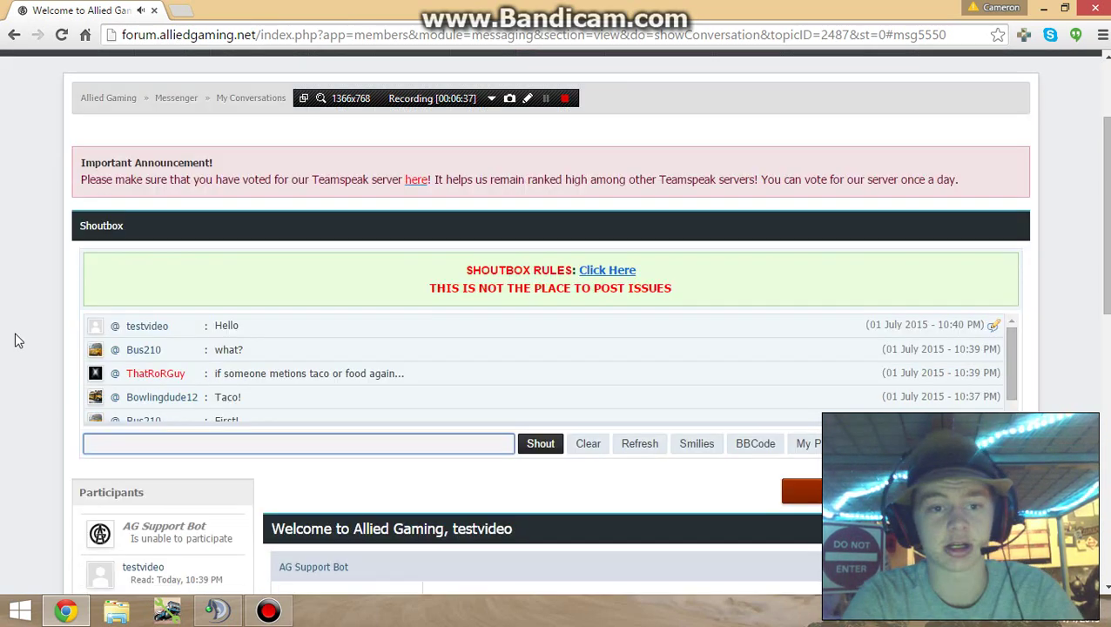
scroll(17, 340, "down", 9)
scroll(17, 340, "up", 1)
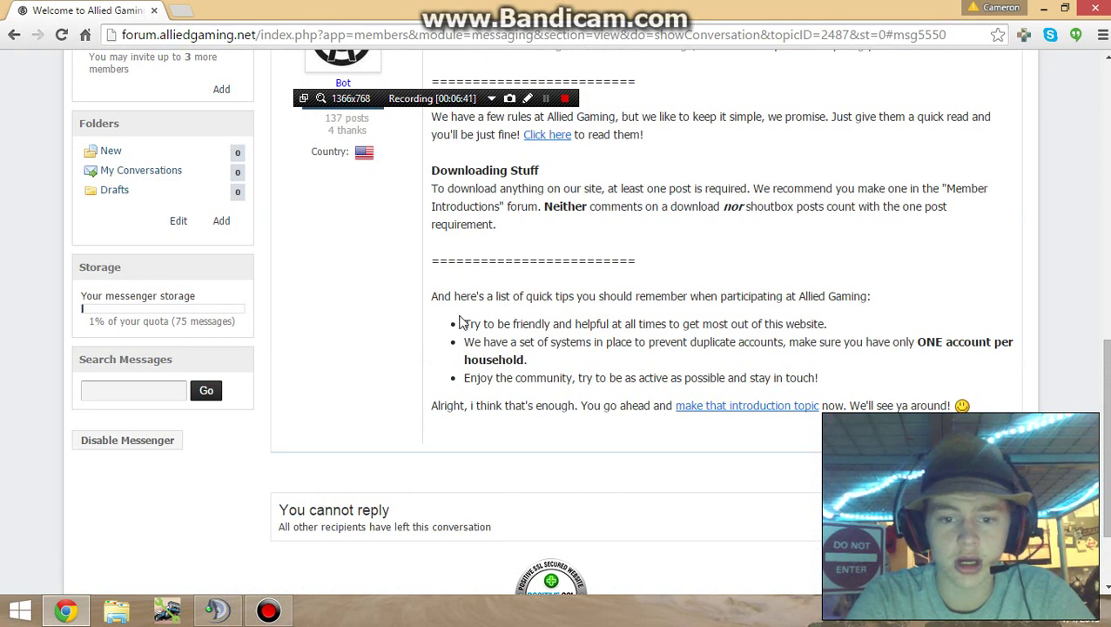
left_click(784, 408)
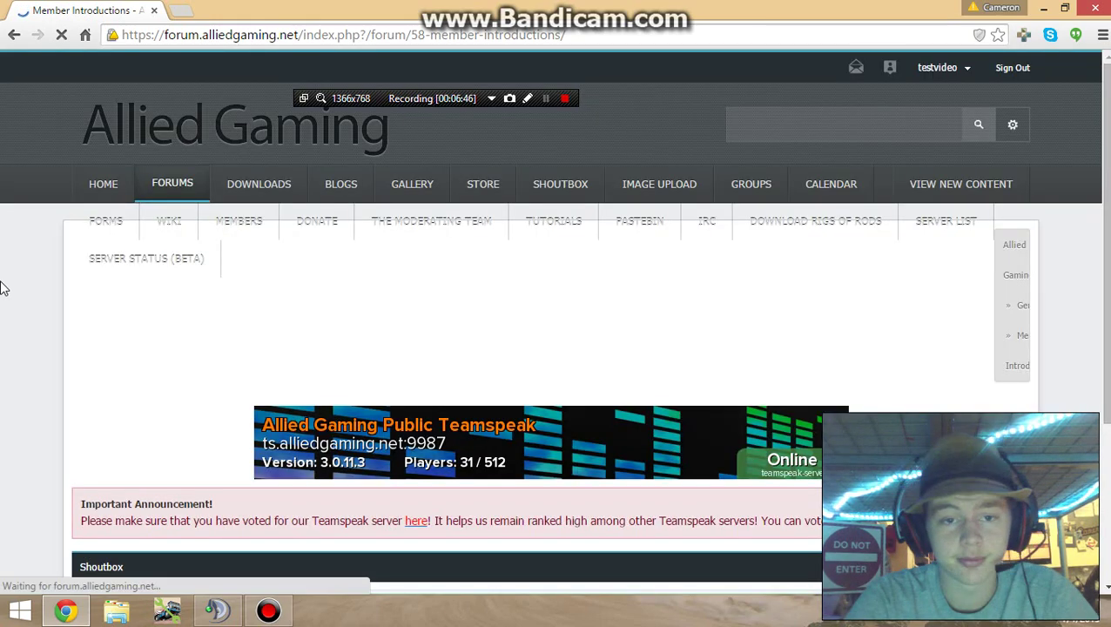
scroll(2, 287, "down", 3)
scroll(3, 287, "down", 10)
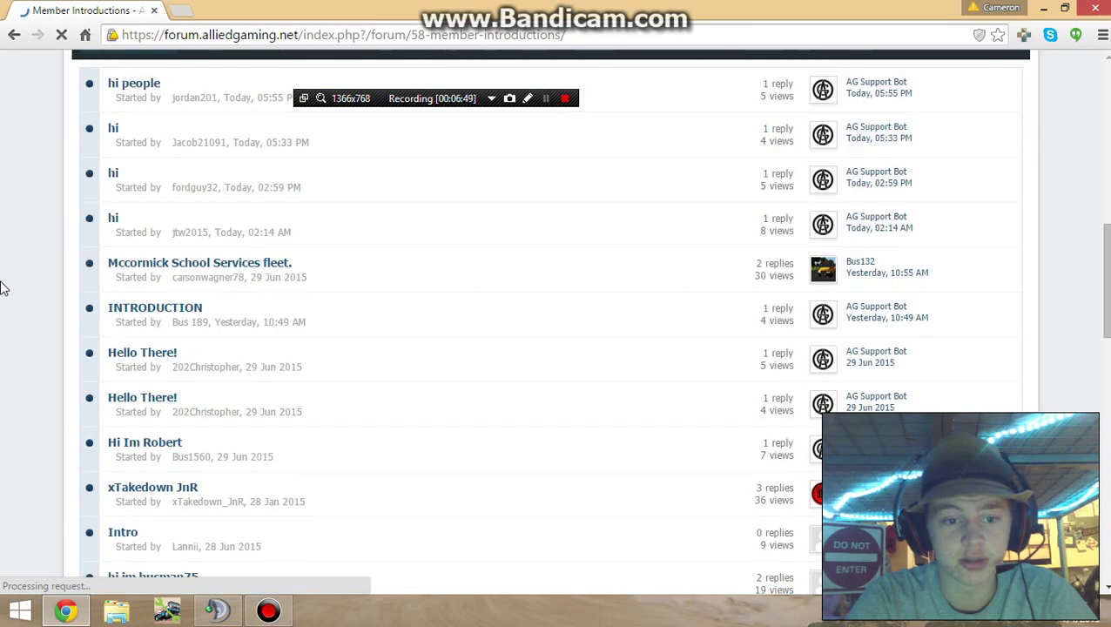
scroll(2, 287, "up", 12)
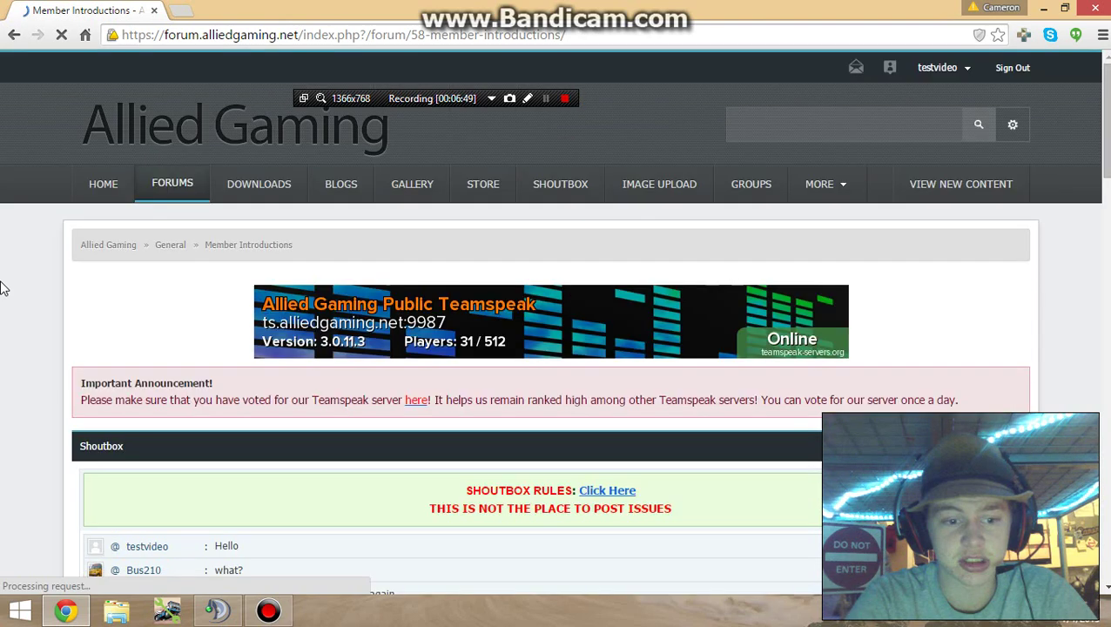
left_click(172, 184)
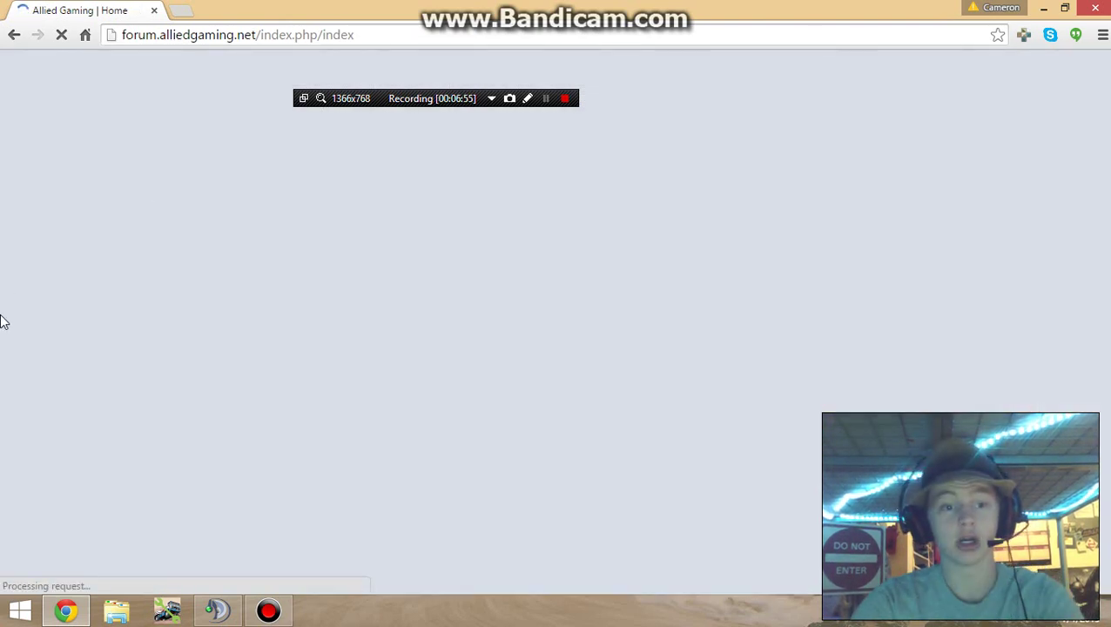
scroll(4, 322, "down", 3)
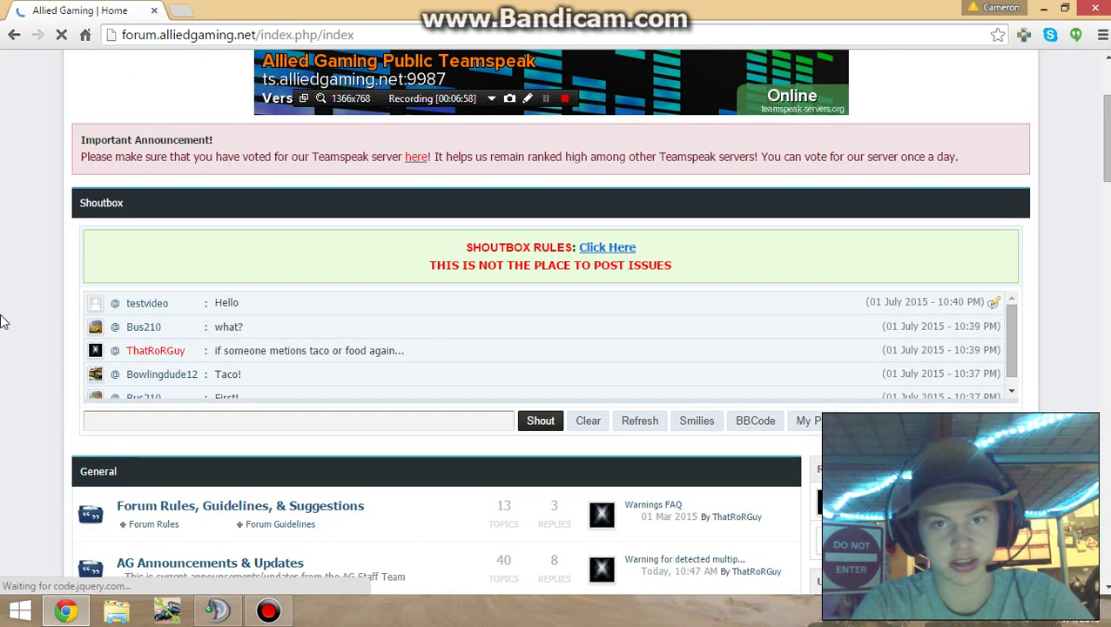
scroll(4, 323, "down", 2)
scroll(3, 323, "down", 2)
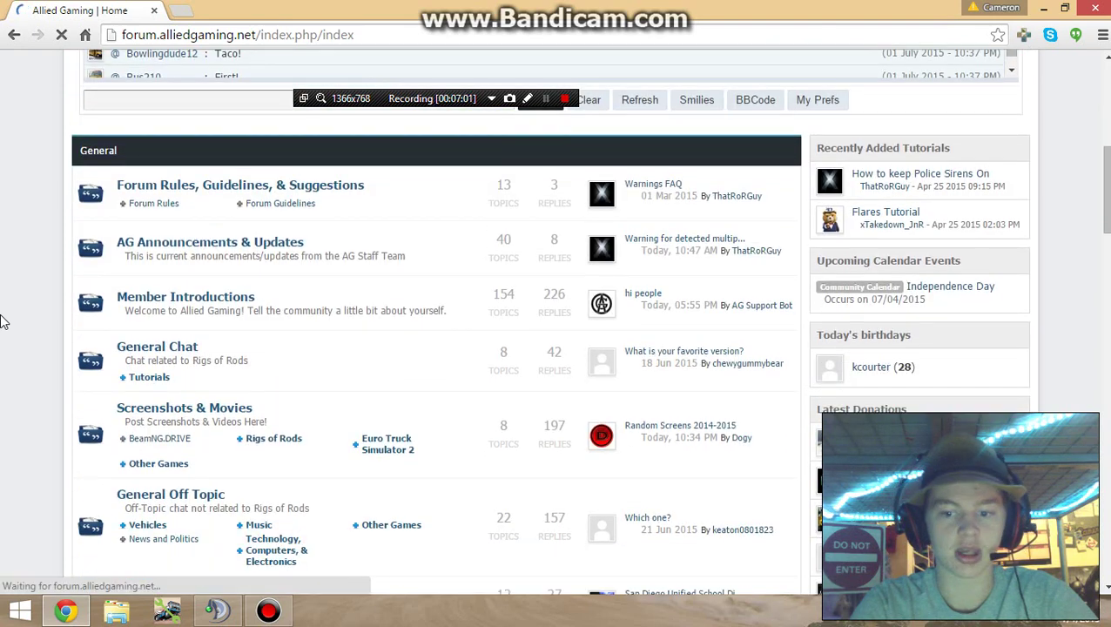
scroll(3, 323, "down", 2)
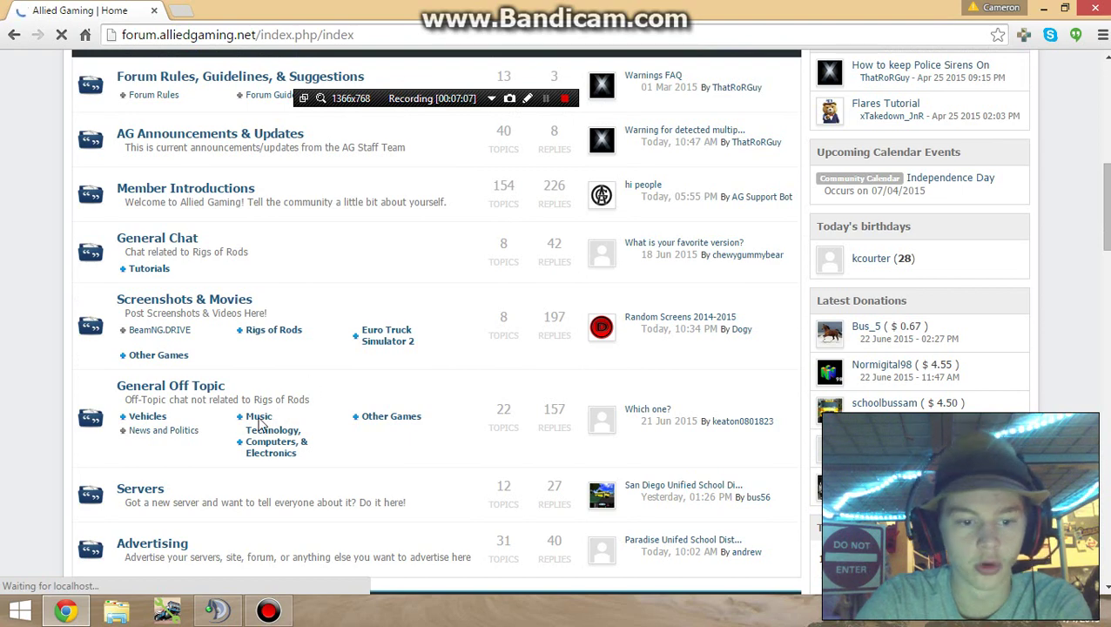
scroll(259, 424, "down", 4)
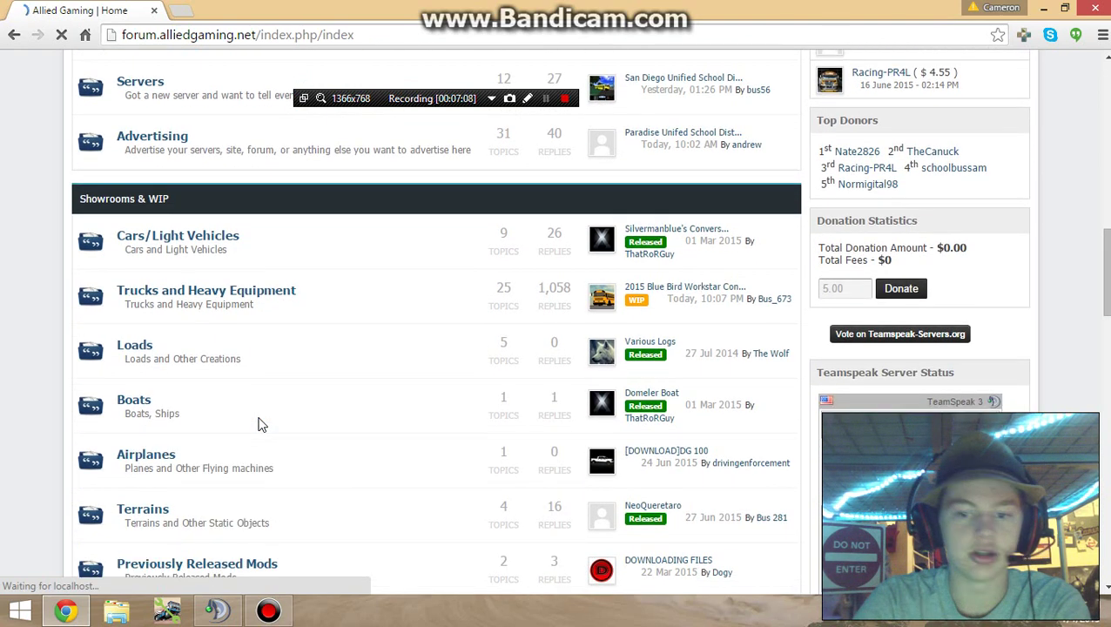
scroll(223, 420, "down", 2)
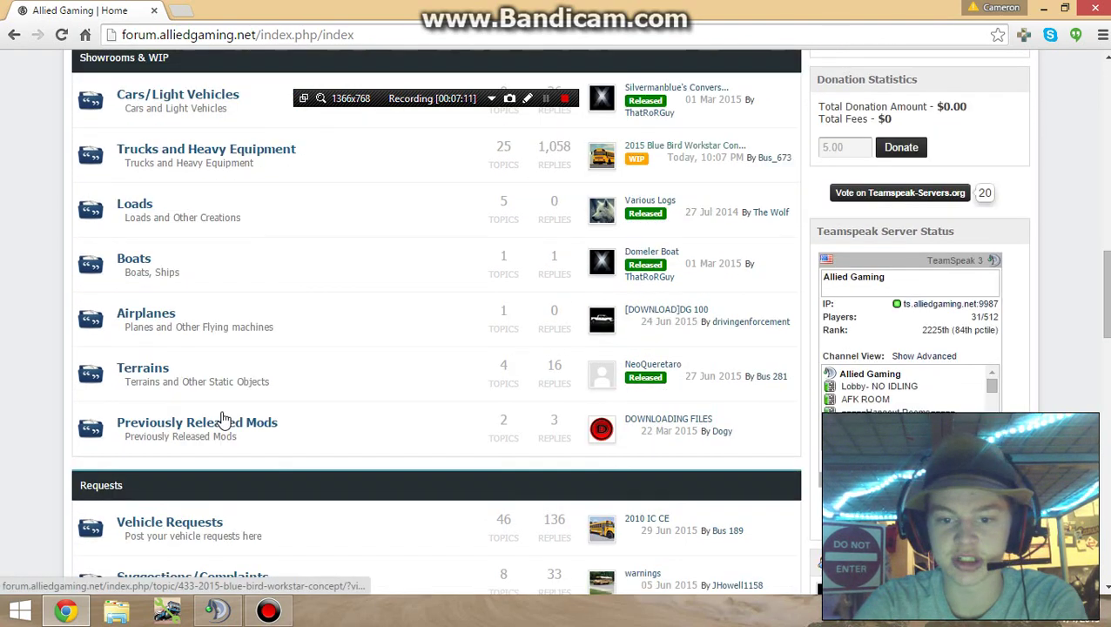
scroll(223, 420, "down", 4)
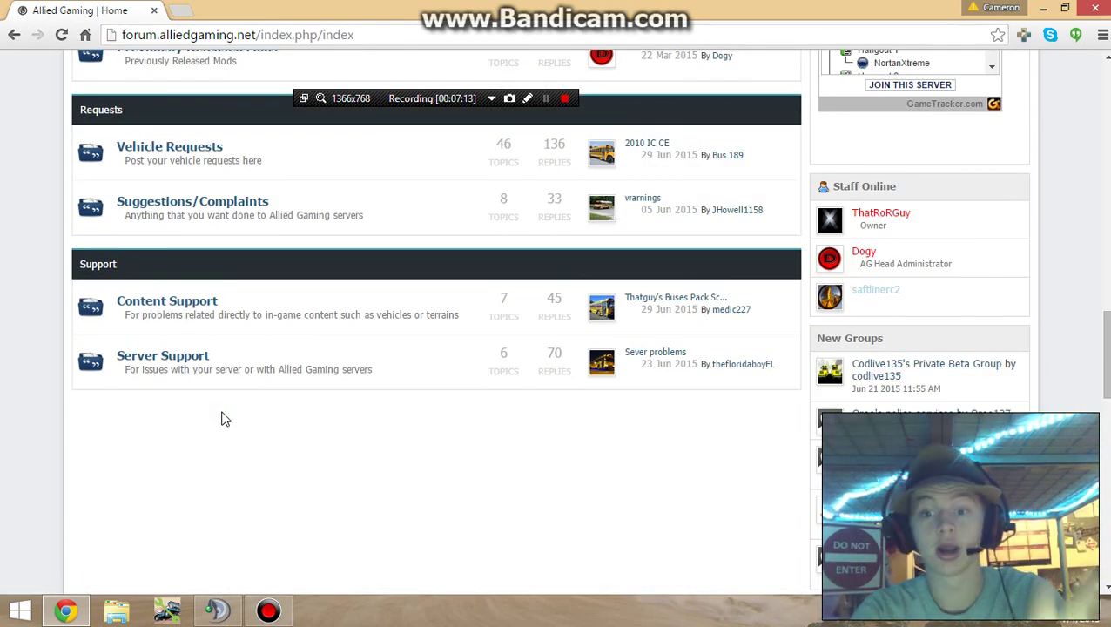
scroll(223, 420, "up", 2)
Step: Start a new topic in the Member Introductions forum
left_click(223, 420)
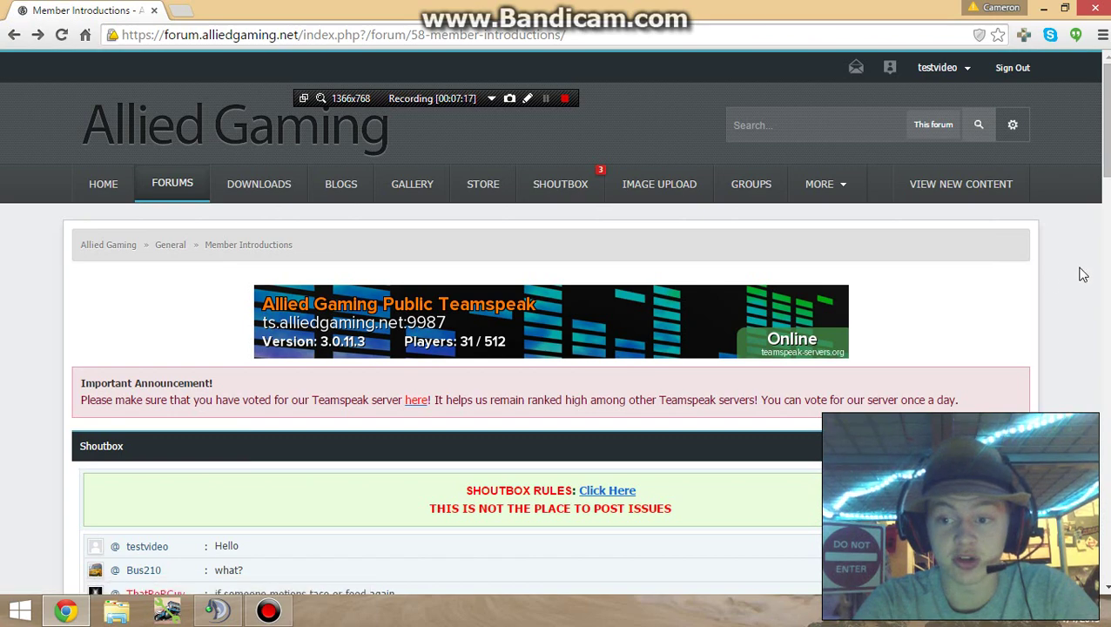
scroll(1083, 274, "down", 6)
scroll(1083, 275, "down", 1)
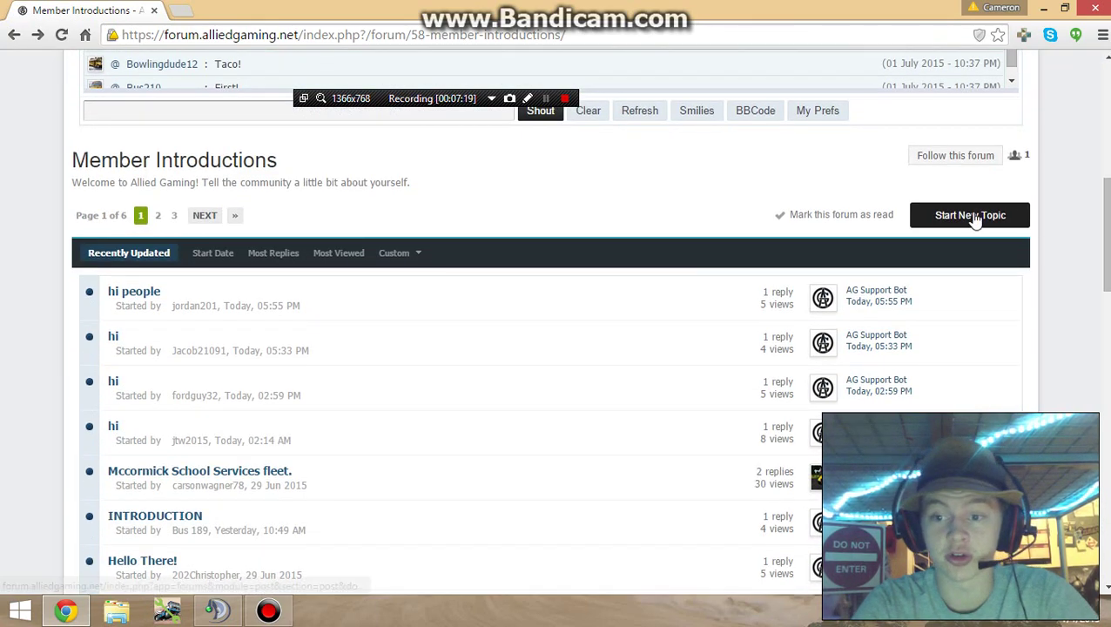
left_click(971, 215)
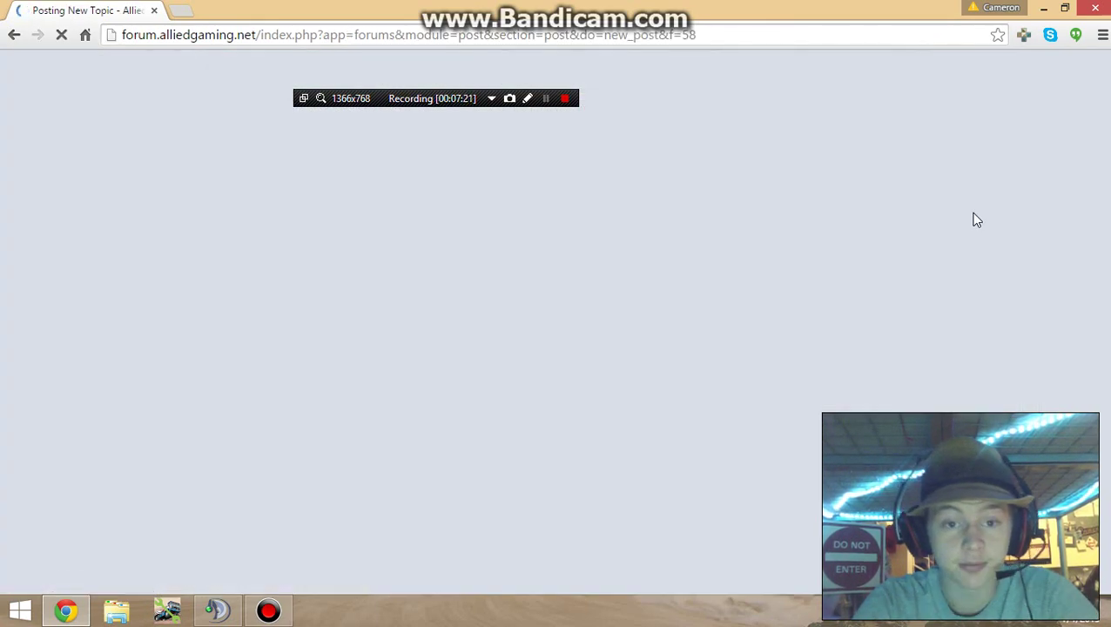
scroll(1060, 255, "up", 3)
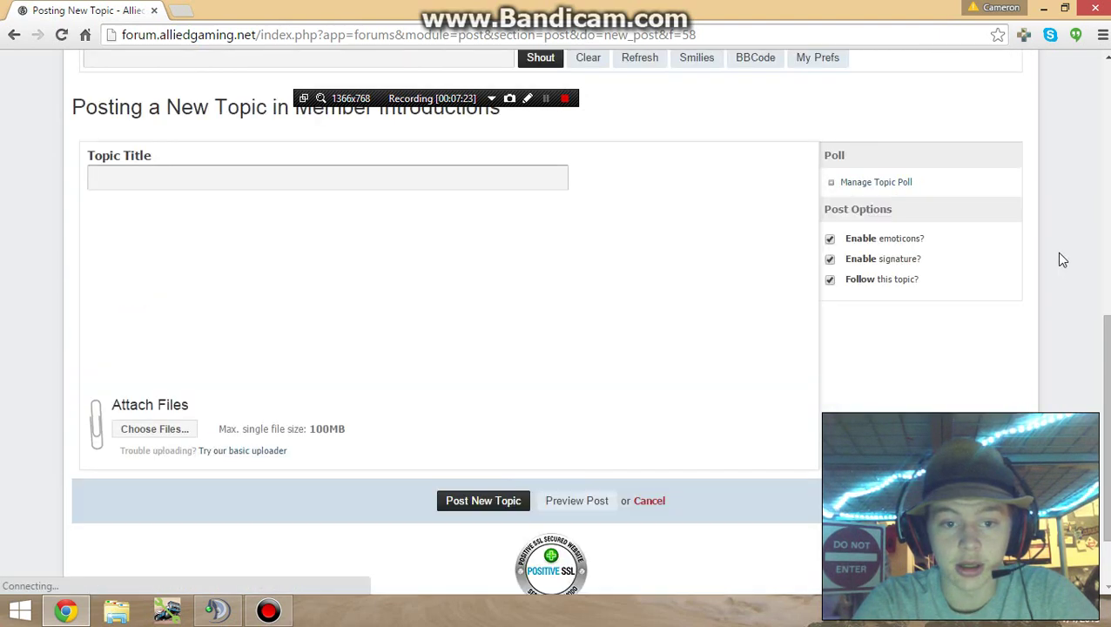
Step: Title the topic 'I dont know what to call this' and write a body about making a how-to video
left_click(397, 241)
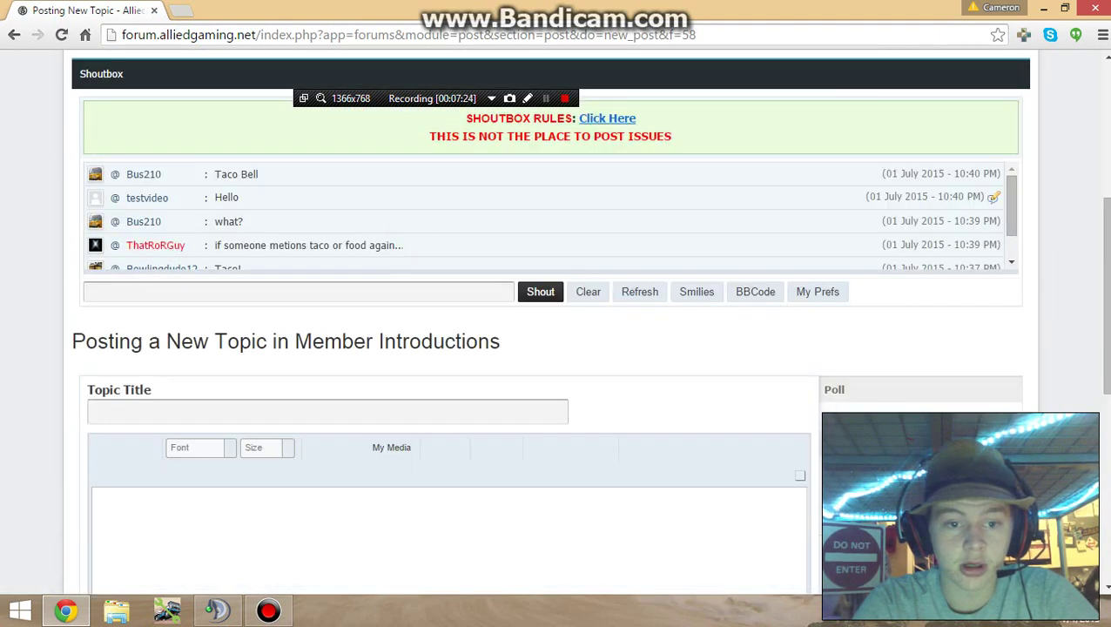
left_click(159, 412)
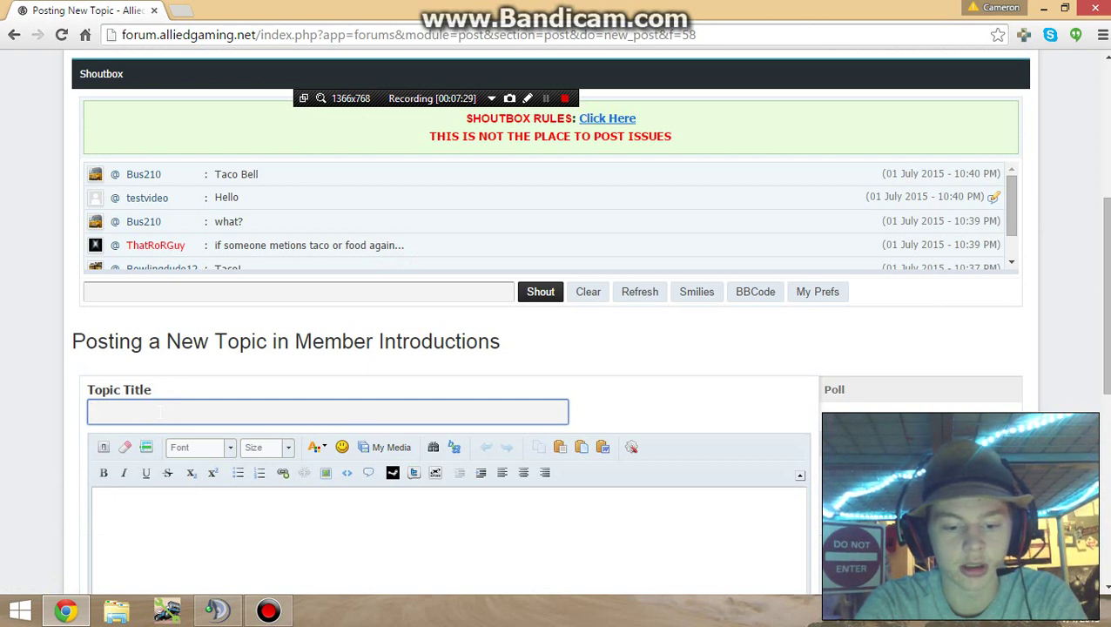
type("I dont know")
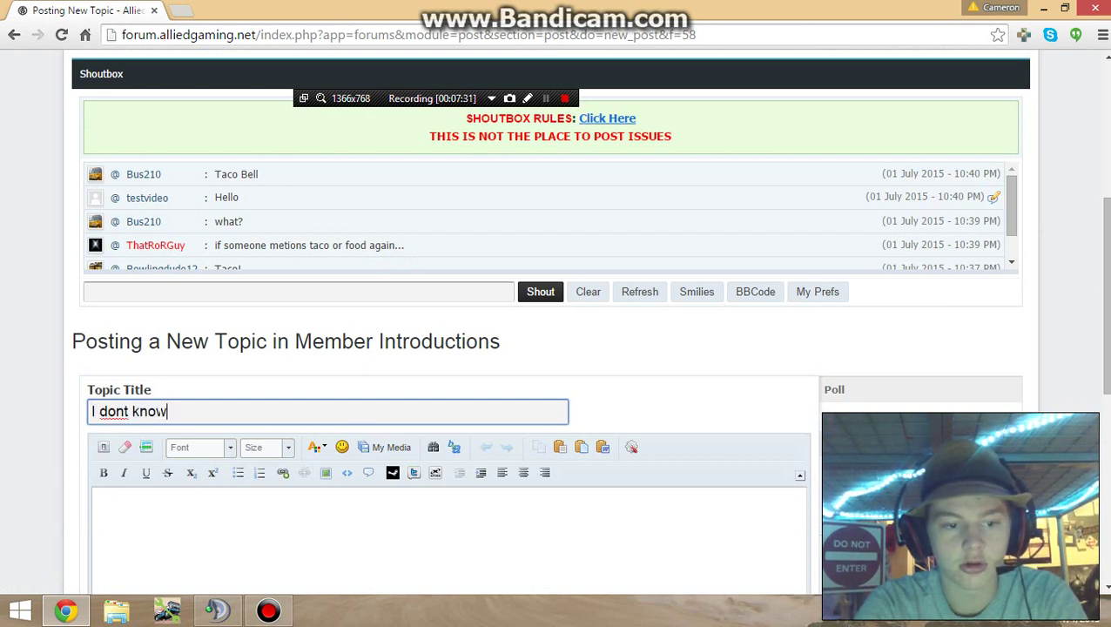
type(" what to call ")
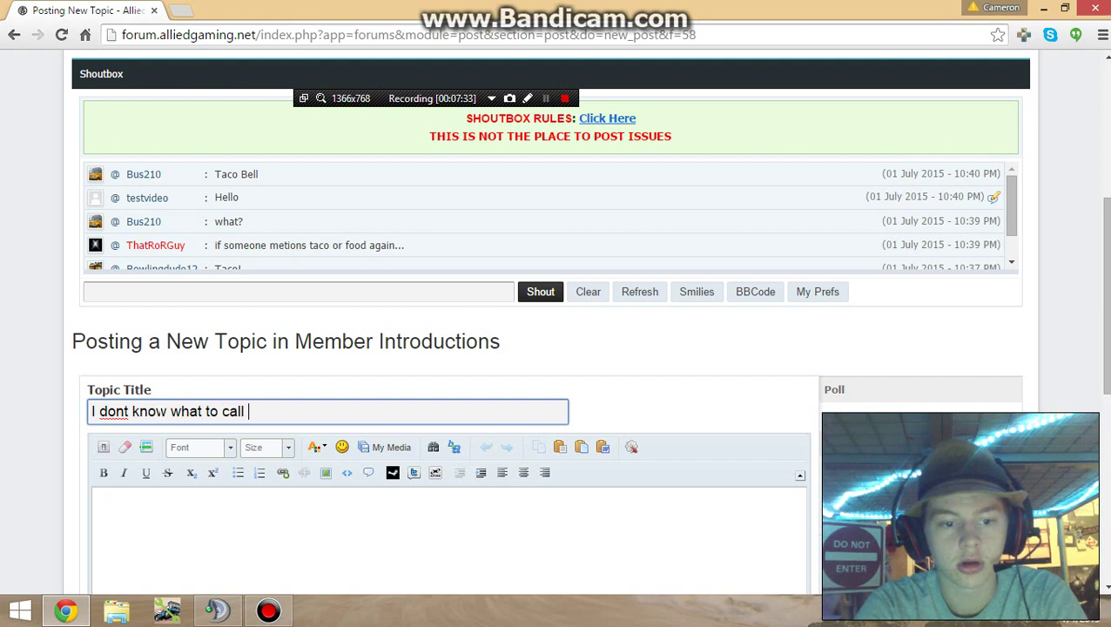
type("this")
key("Tab")
type("Just making a video on how to do ")
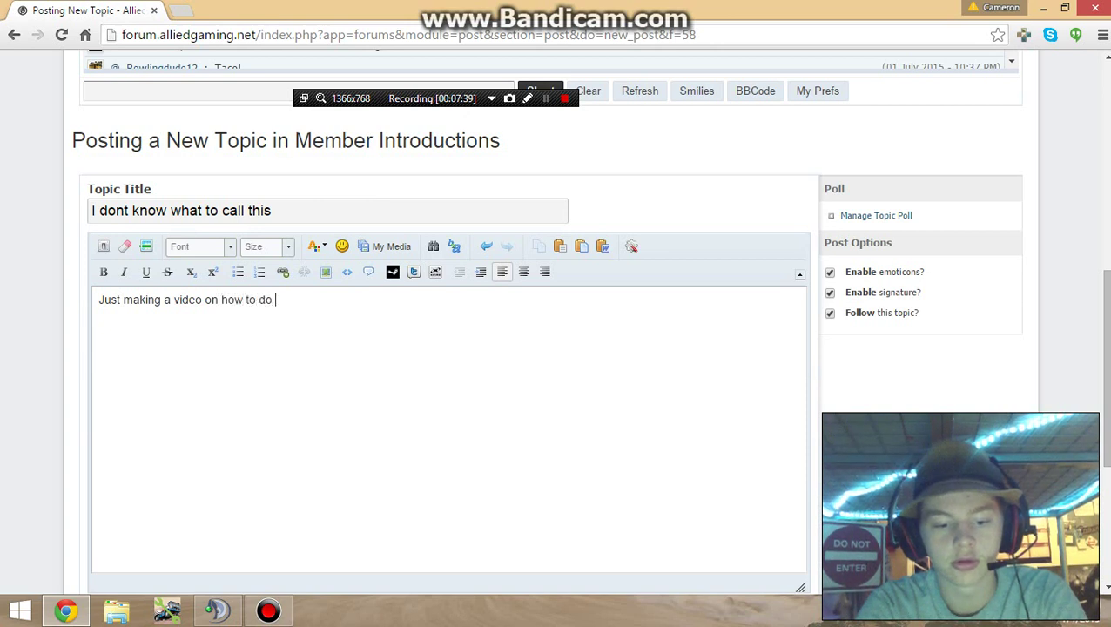
type("stuff, its ")
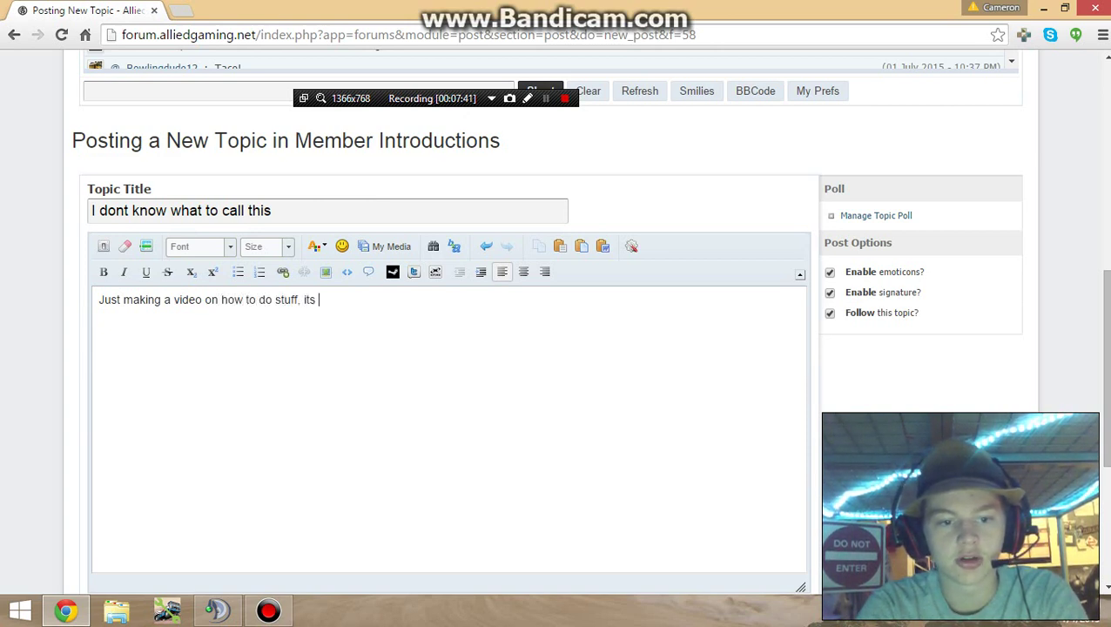
type("reall so")
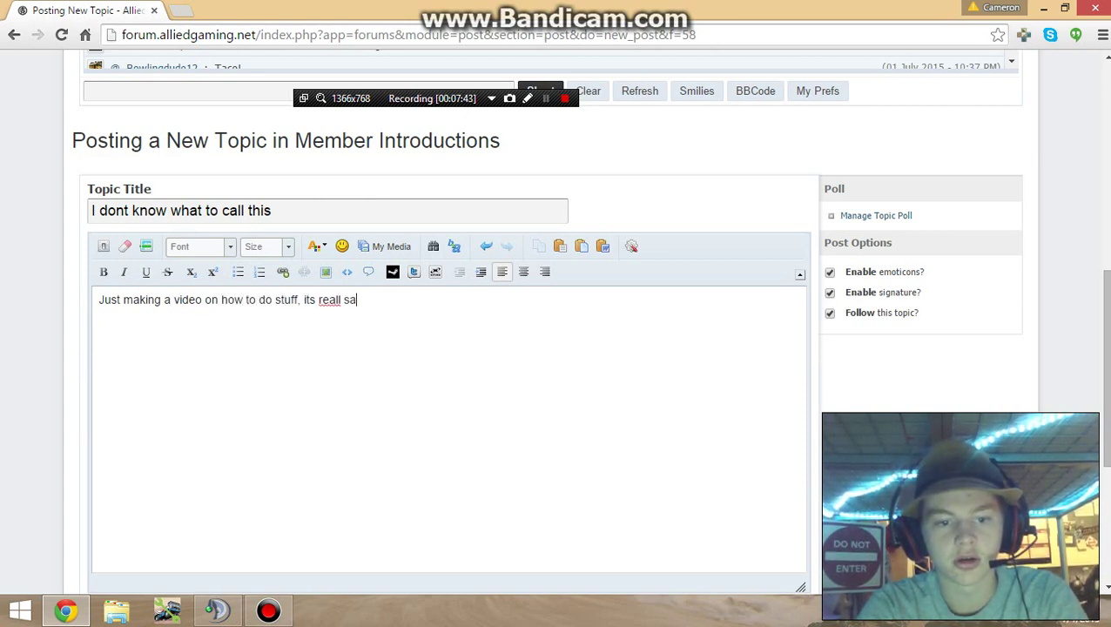
key("BackSpace")
key("BackSpace")
key("BackSpace")
type("y saftlinerc2")
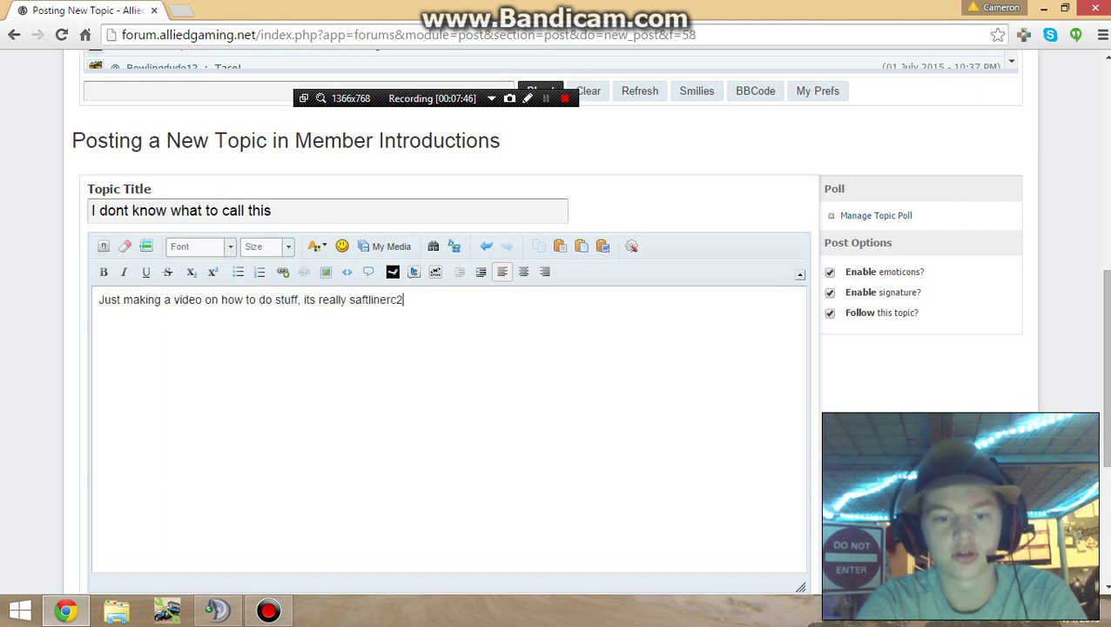
scroll(218, 418, "down", 3)
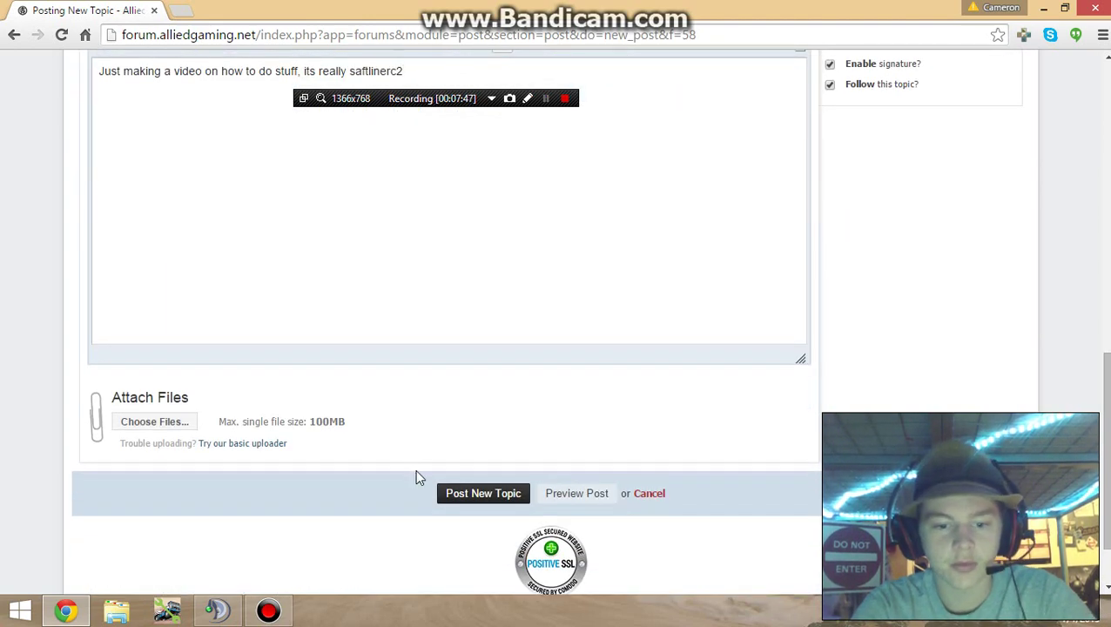
Step: Post the introduction topic and go to the site's Downloads section
left_click(451, 498)
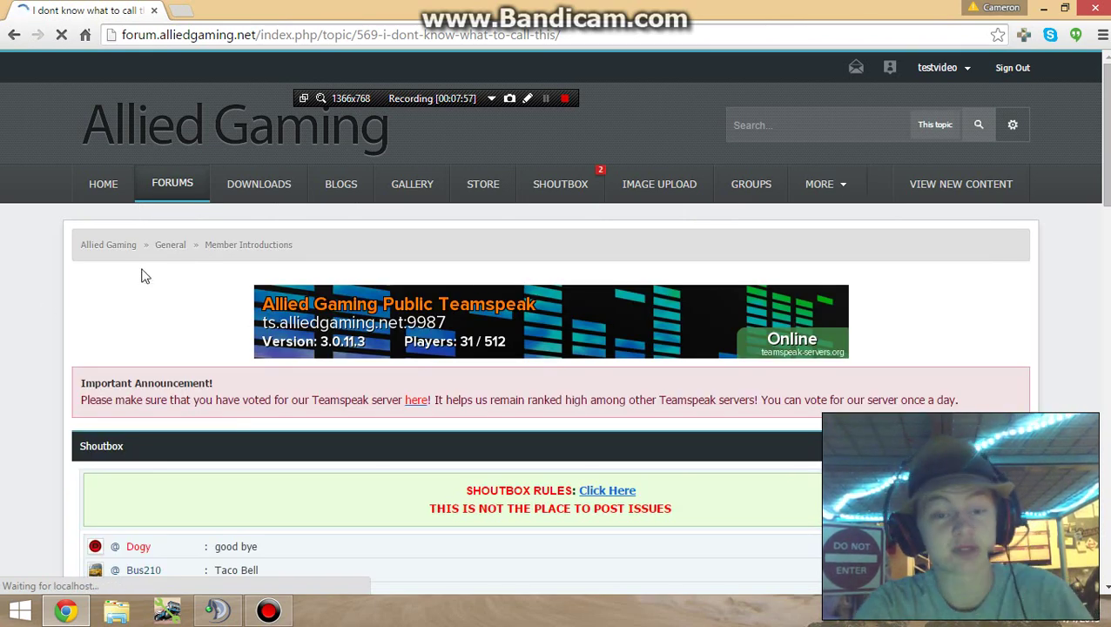
left_click(256, 192)
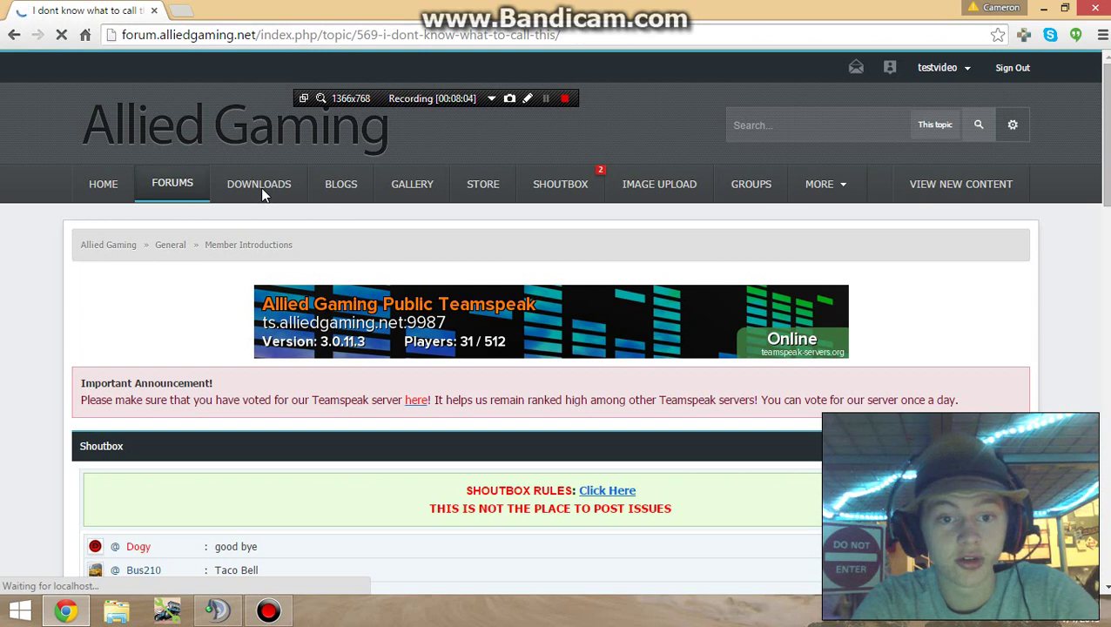
left_click(546, 101)
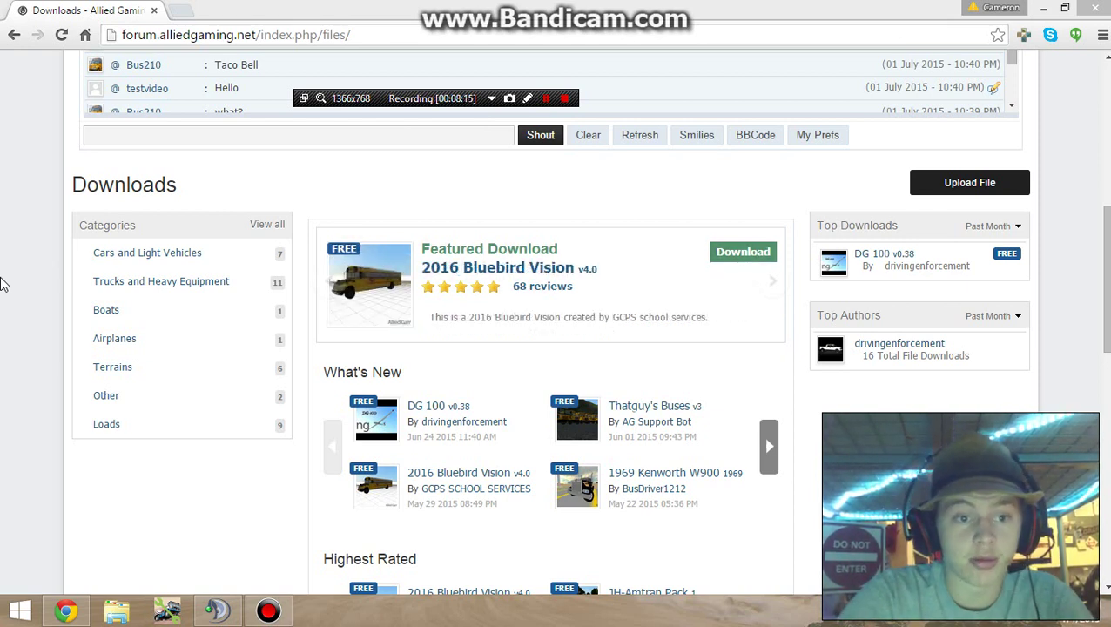
left_click_drag(1107, 235, 1108, 258)
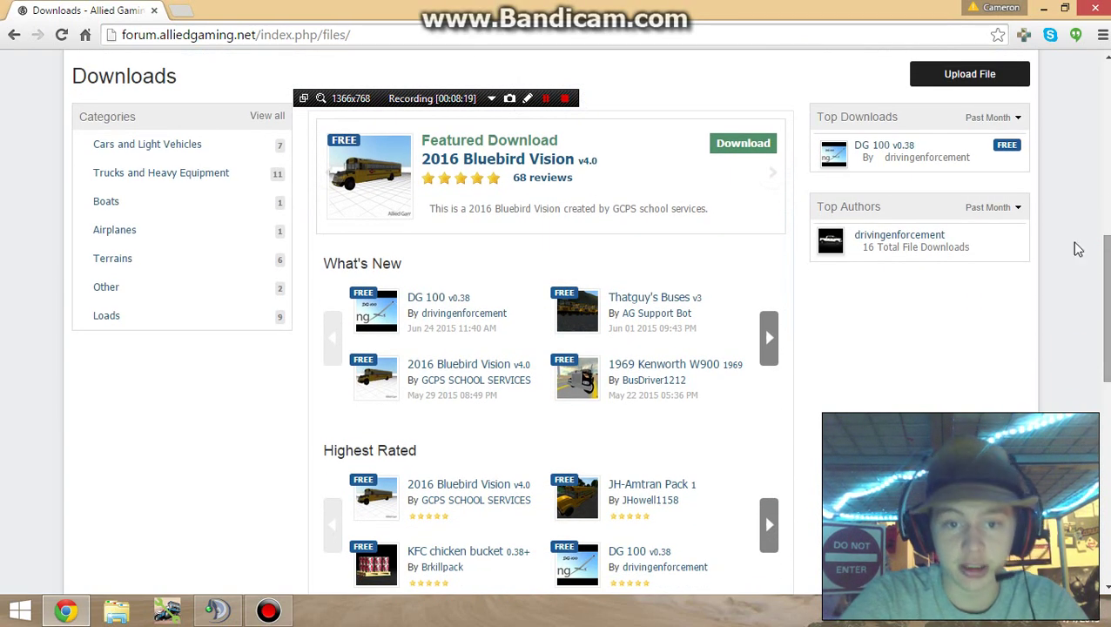
Step: Open the featured 2016 Bluebird Vision v4.0 file page and scroll to its changelog and details
left_click(544, 165)
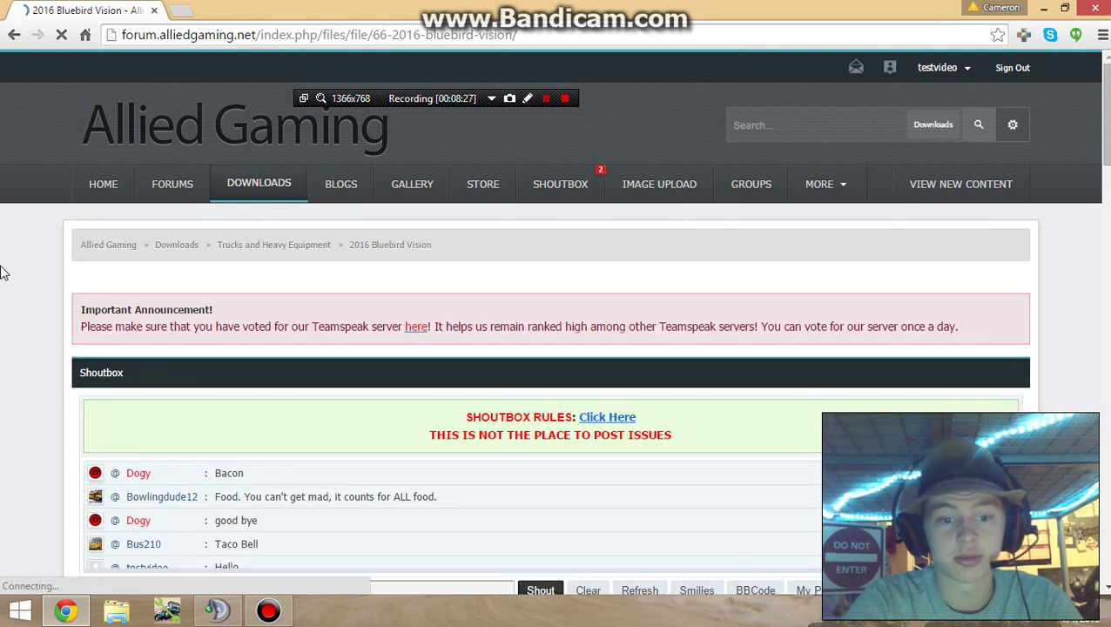
scroll(2, 273, "down", 6)
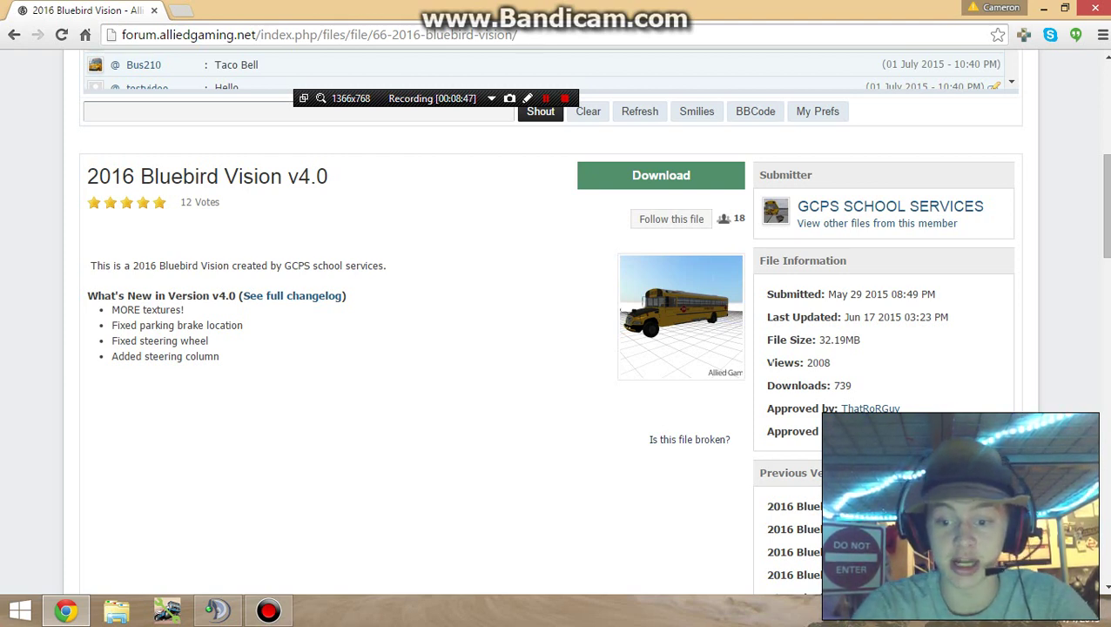
Step: Open the 2016 Bluebird Vision download page listing the zip (32.08MB) and Number.psd files
left_click(696, 176)
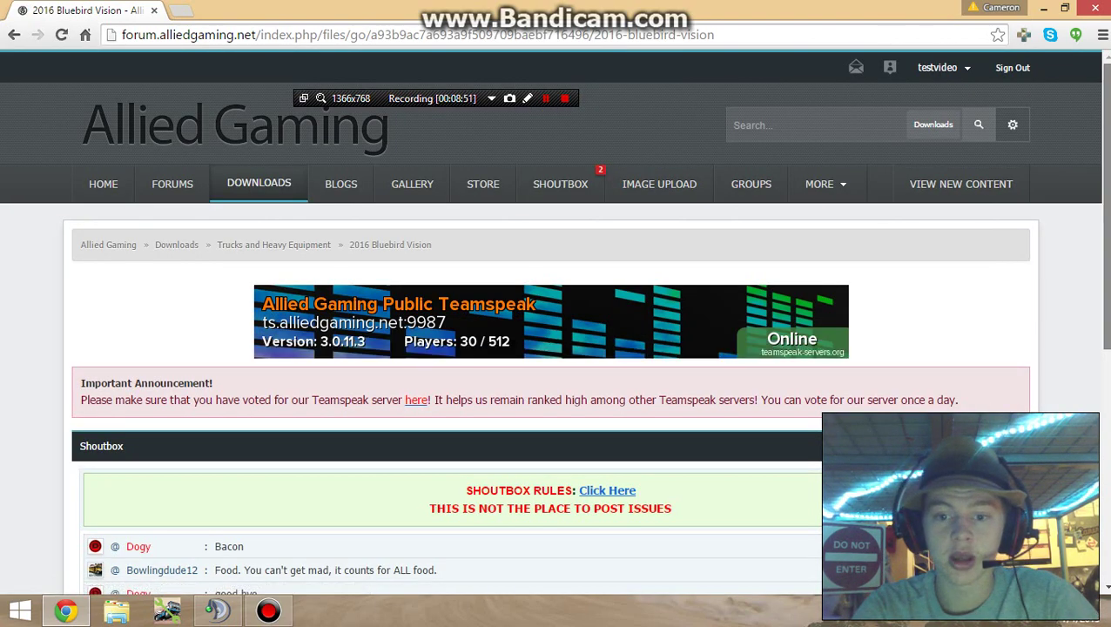
scroll(557, 348, "down", 5)
scroll(558, 349, "down", 1)
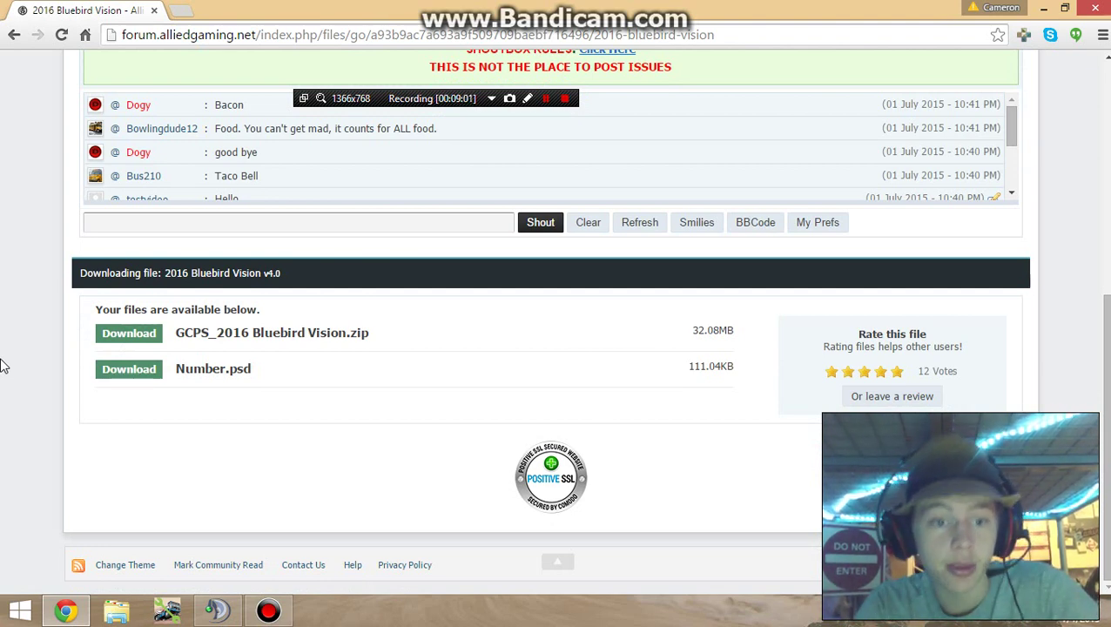
scroll(3, 366, "up", 5)
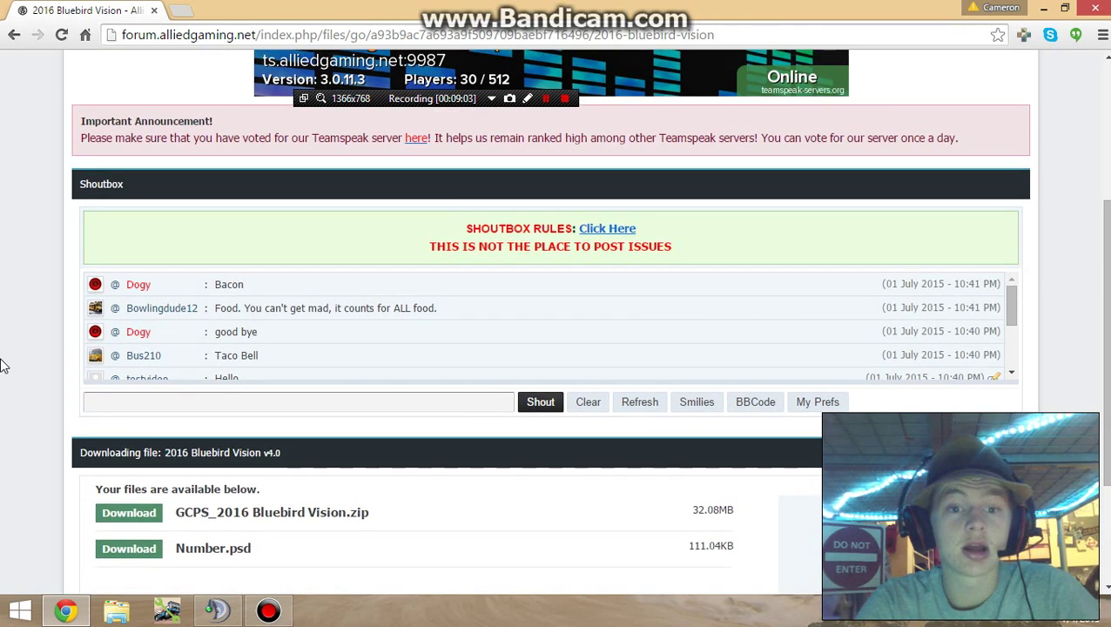